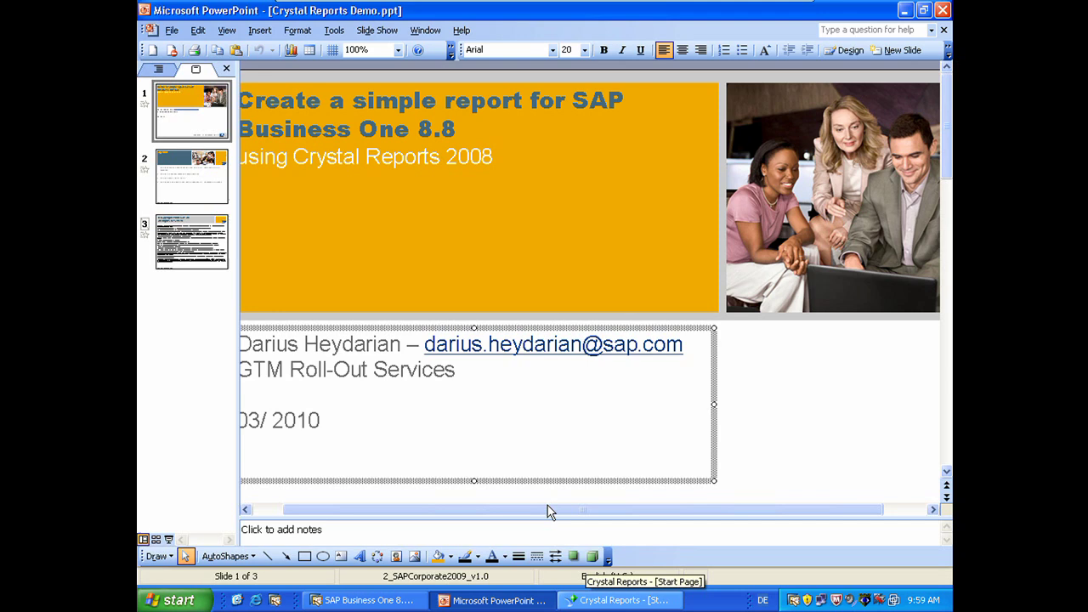
Step: Start a new standard report using a new SAP Business One connection
{"action": "left_click", "coordinate": [619, 600]}
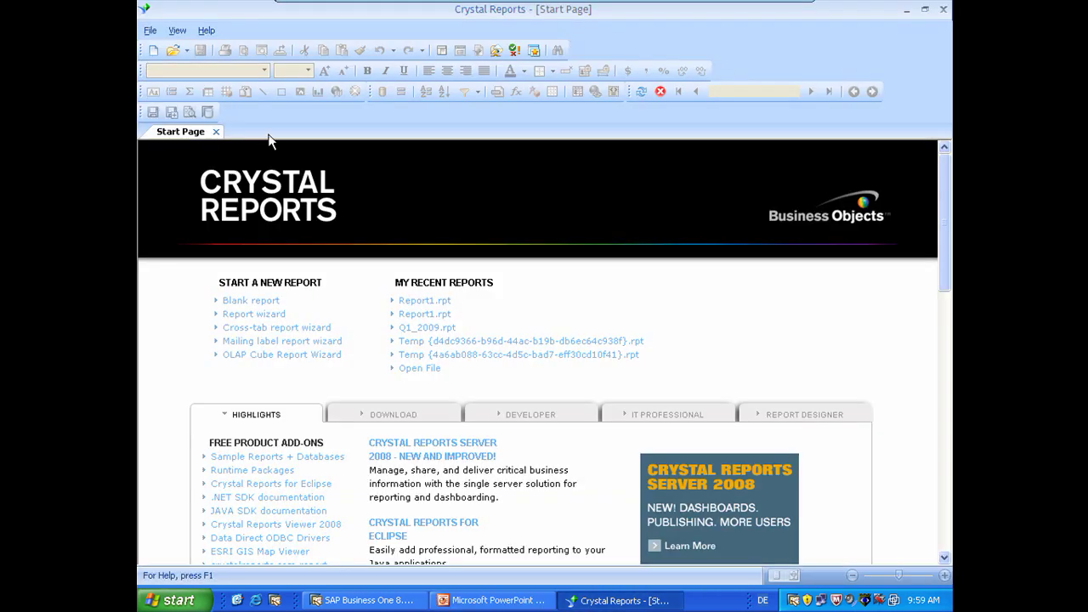
{"action": "left_click", "coordinate": [153, 51]}
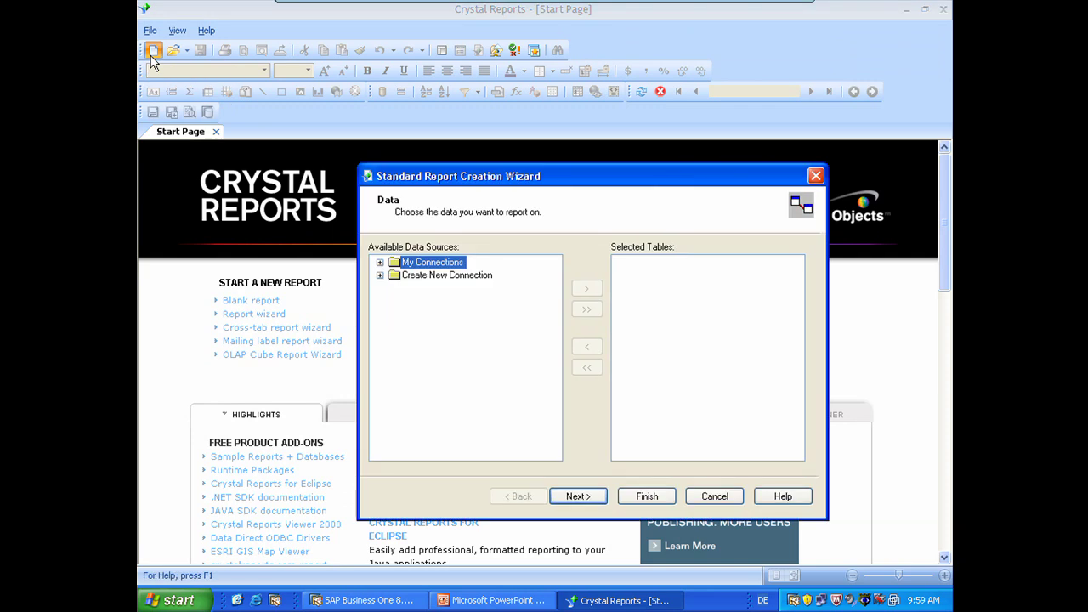
{"action": "left_click", "coordinate": [380, 276]}
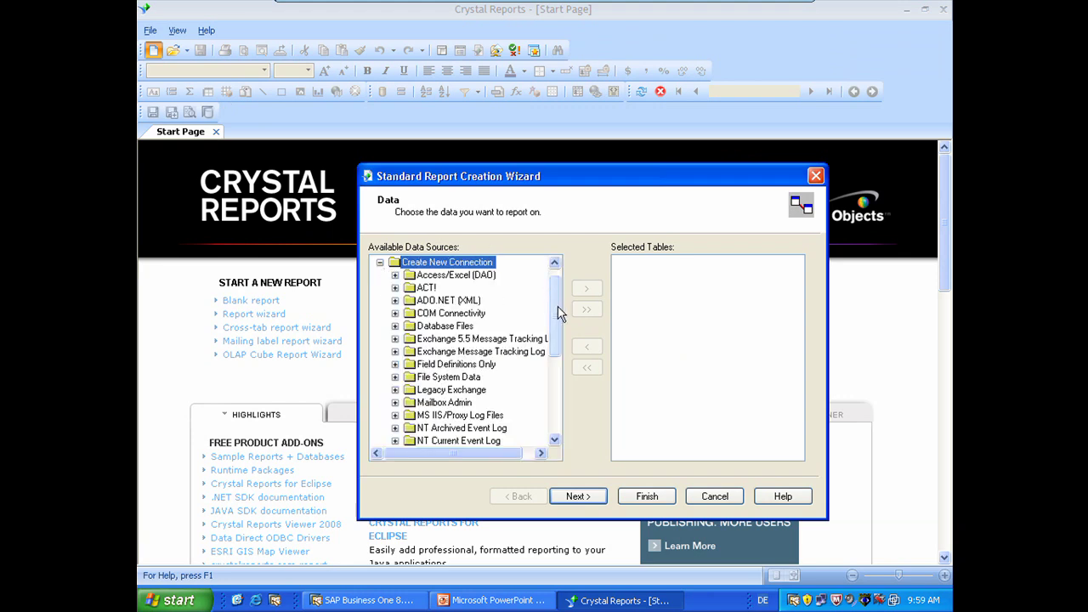
{"action": "left_click_drag", "start_coordinate": [559, 313], "coordinate": [559, 388]}
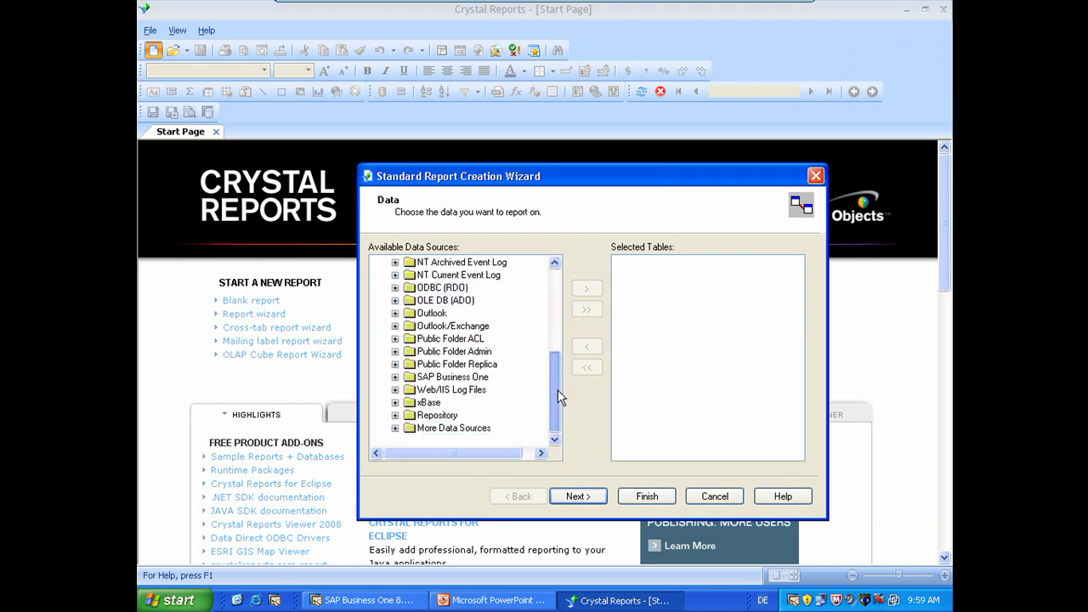
{"action": "left_click", "coordinate": [395, 377]}
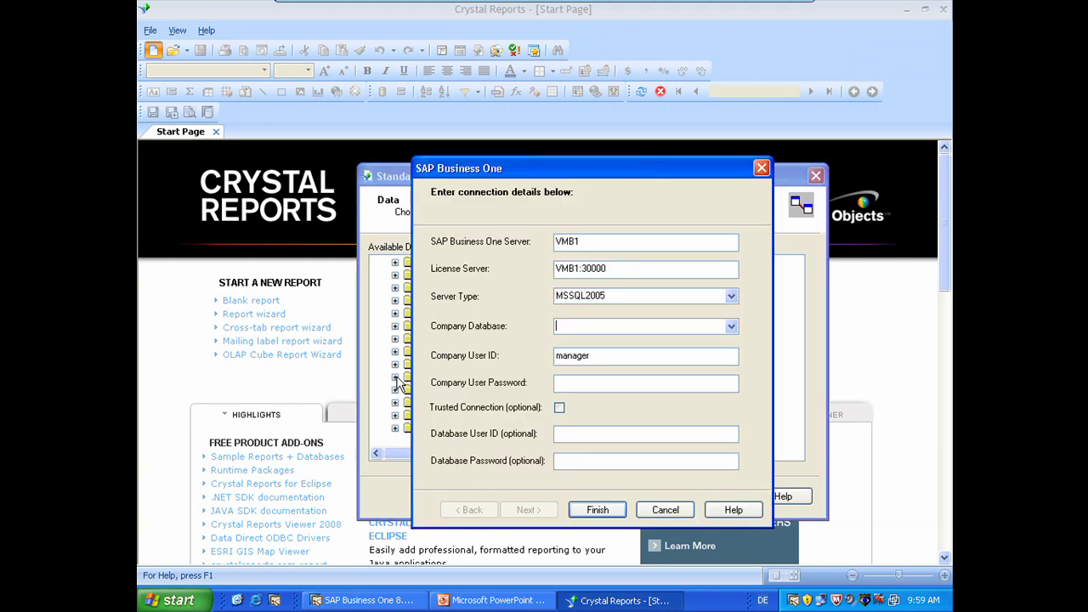
Step: Connect to the US_DEMODB88_IP company database with the company and database credentials
{"action": "left_click", "coordinate": [729, 328]}
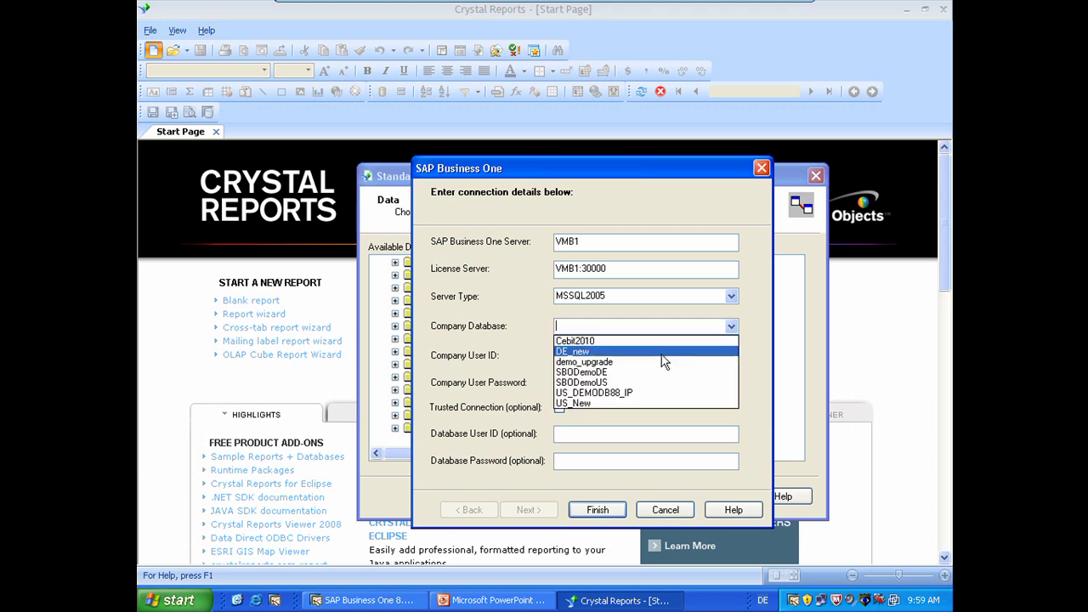
{"action": "left_click", "coordinate": [614, 393]}
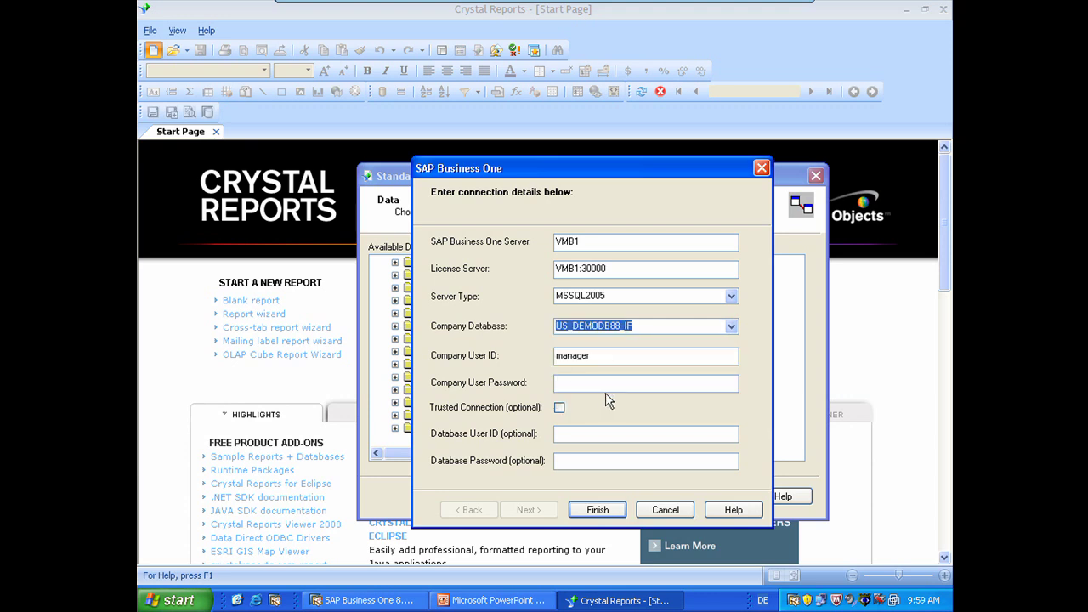
{"action": "left_click", "coordinate": [611, 384]}
{"action": "type", "text": "1234"}
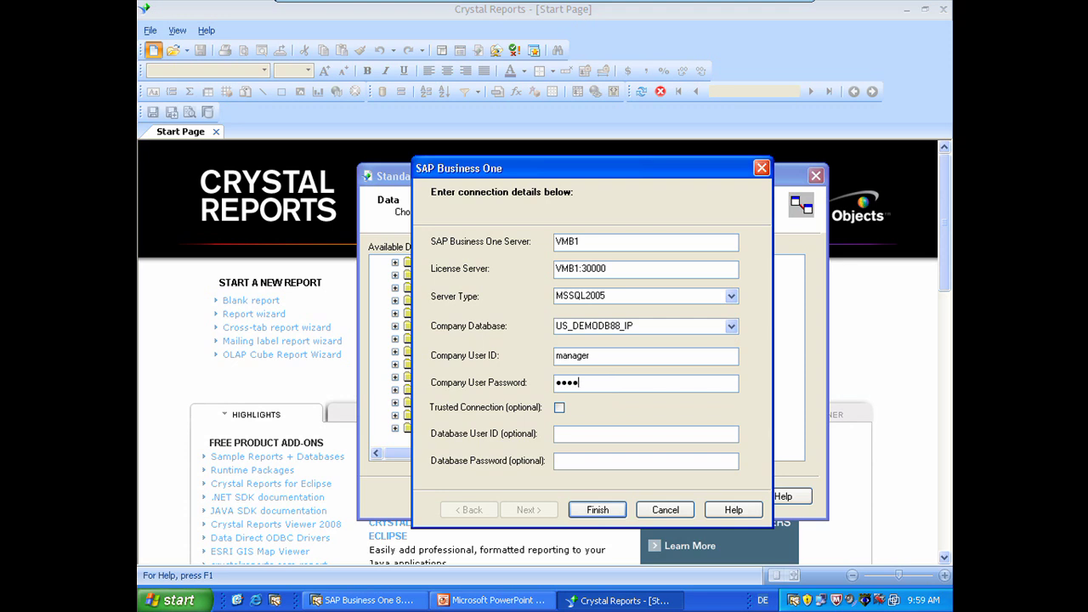
{"action": "left_click", "coordinate": [575, 434]}
{"action": "type", "text": "sa"}
{"action": "left_click", "coordinate": [569, 459]}
{"action": "type", "text": "123"}
{"action": "left_click", "coordinate": [598, 511]}
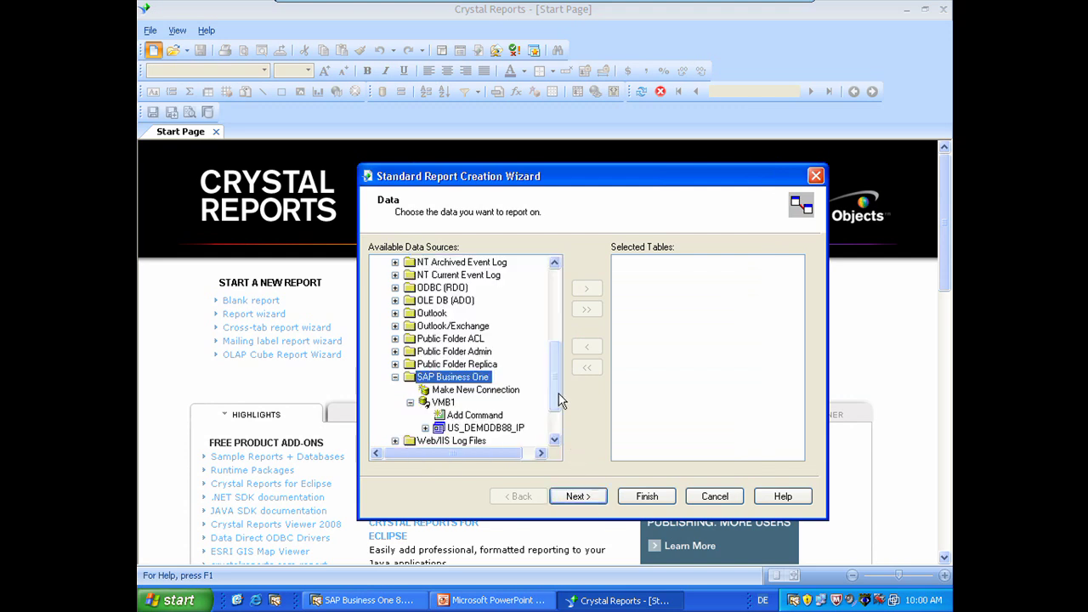
Step: Expand US_DEMODB88_IP > B1 Tables > 04 Sales - A/R > A/R Invoice to list INV1–INV16 and OINV
{"action": "left_click", "coordinate": [561, 423]}
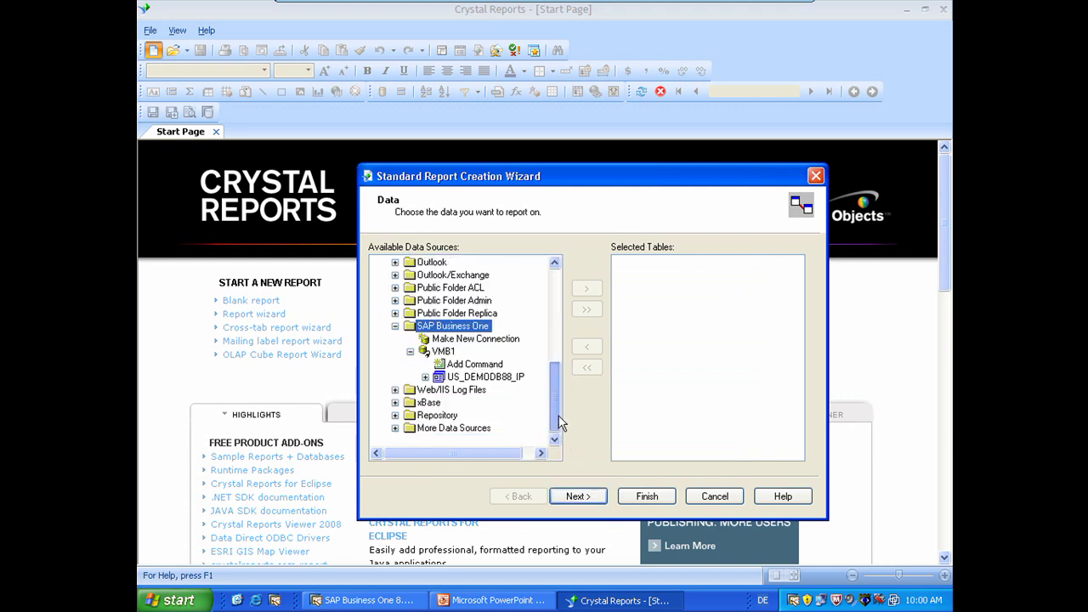
{"action": "left_click", "coordinate": [425, 377]}
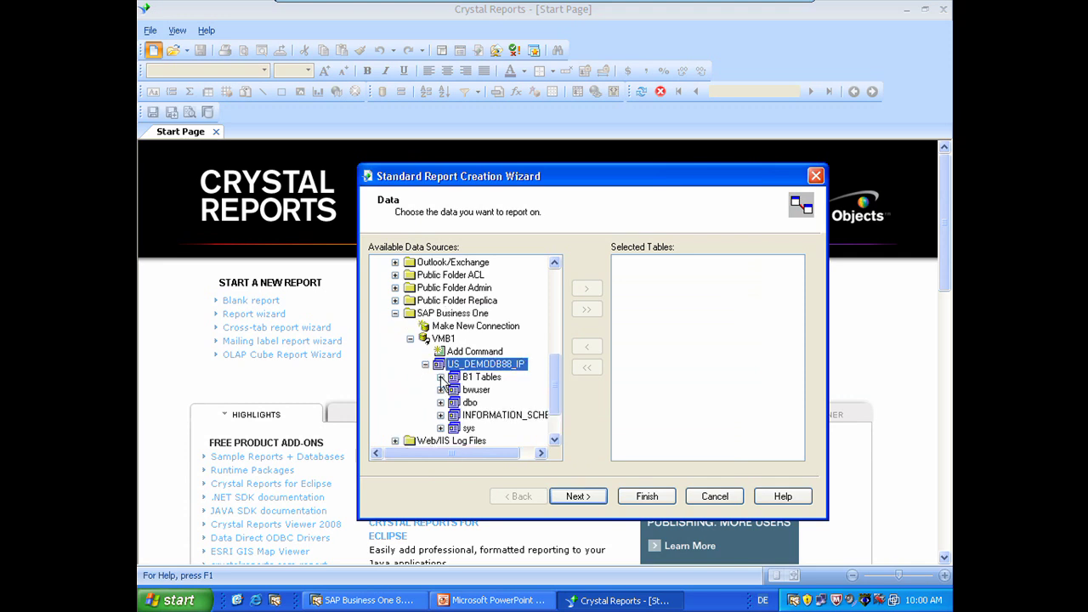
{"action": "left_click", "coordinate": [441, 378]}
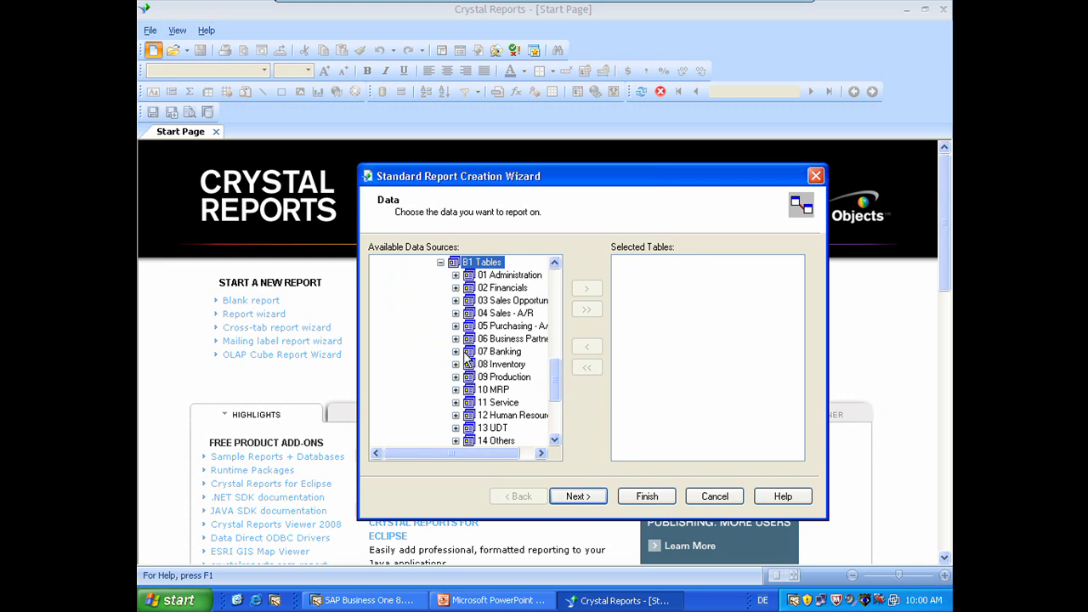
{"action": "left_click", "coordinate": [457, 314]}
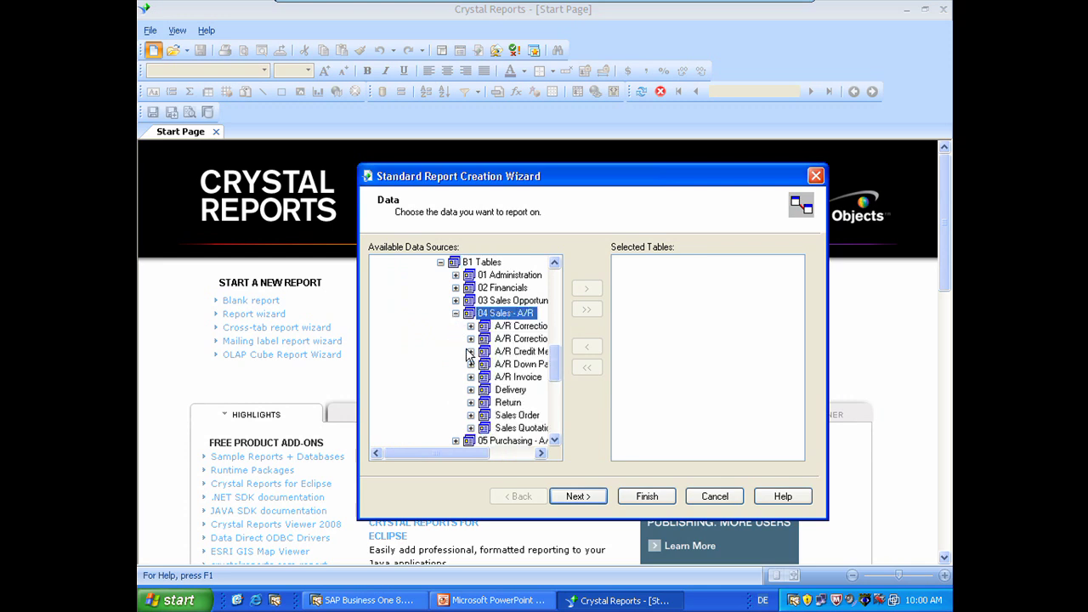
{"action": "left_click", "coordinate": [470, 378]}
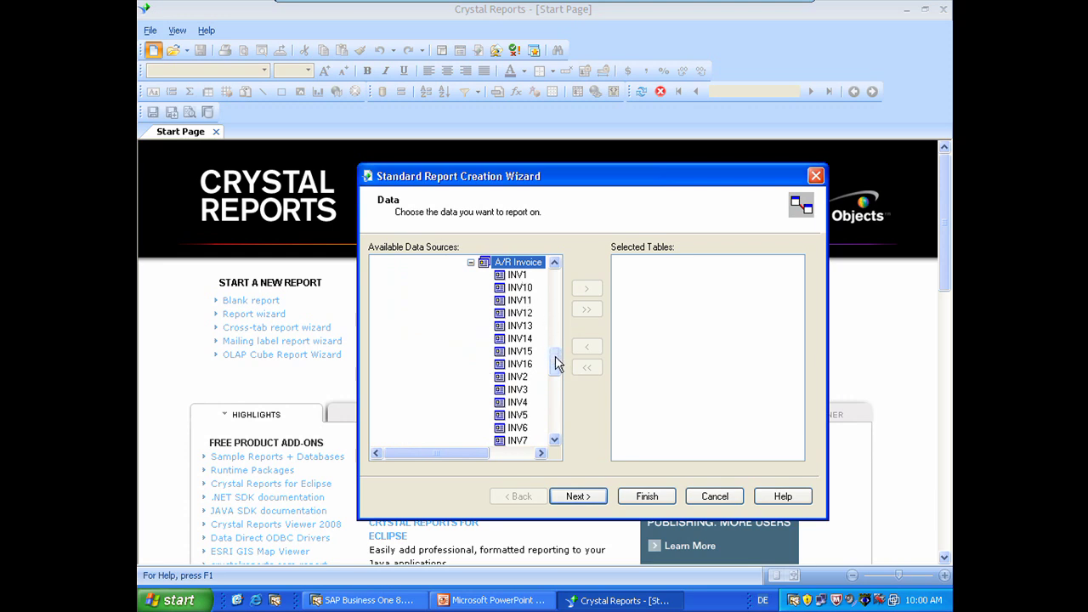
{"action": "left_click_drag", "start_coordinate": [557, 364], "coordinate": [557, 369]}
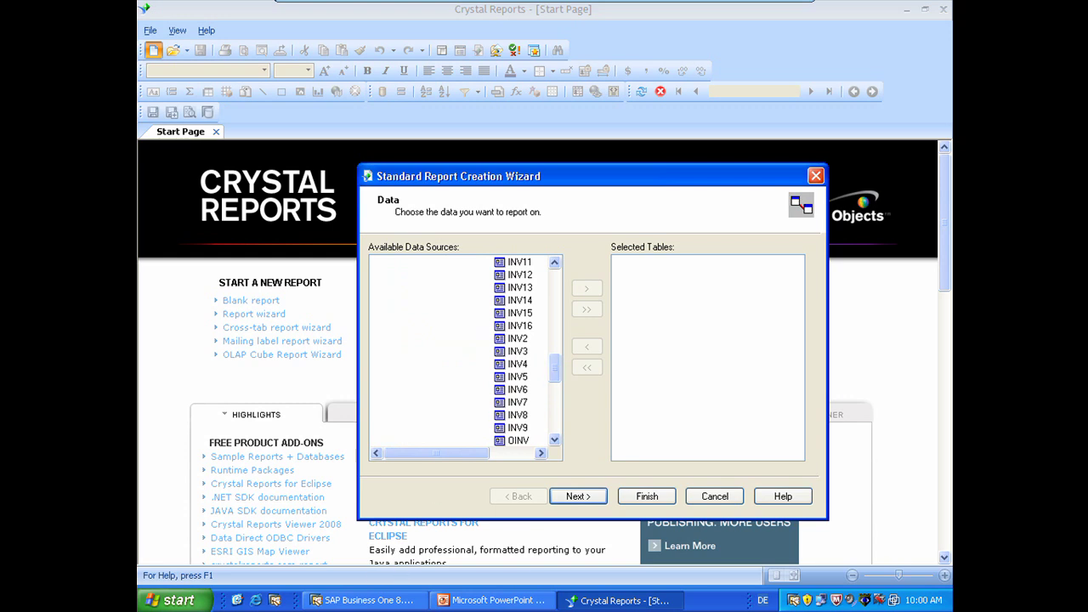
{"action": "left_click", "coordinate": [370, 601]}
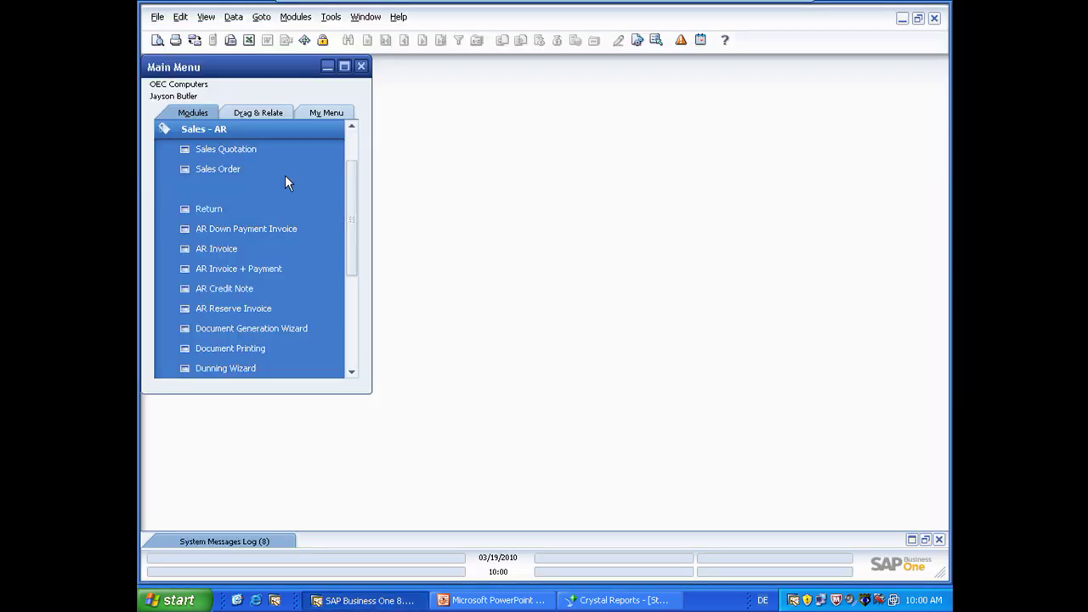
Step: Open A/R invoice 224 with System Information on, confirming header fields use OINV and lines INV1
{"action": "left_click", "coordinate": [223, 248]}
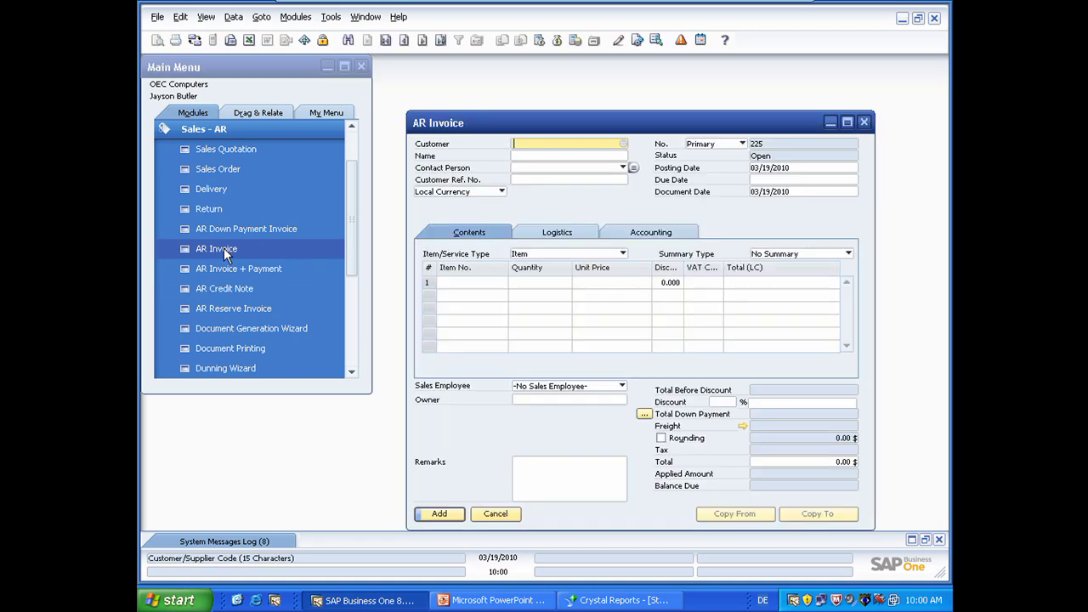
{"action": "left_click", "coordinate": [441, 40]}
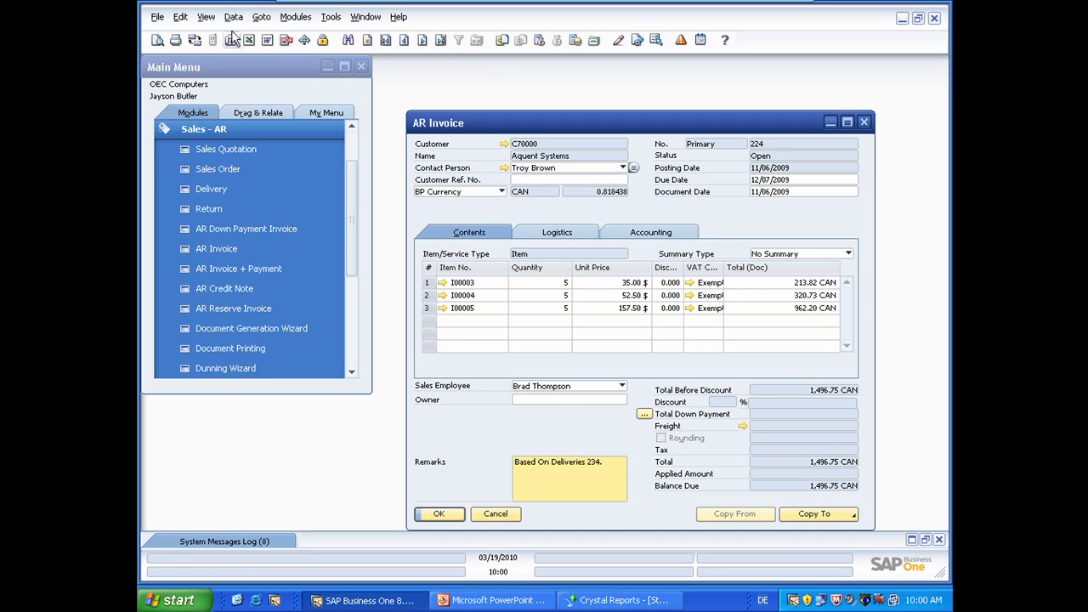
{"action": "left_click", "coordinate": [206, 17]}
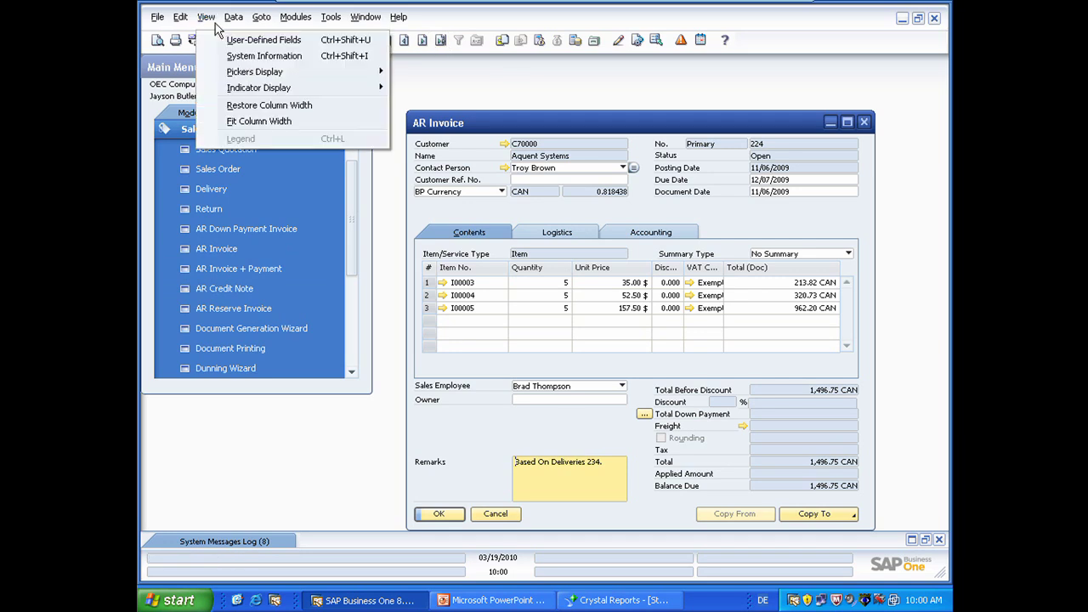
{"action": "left_click", "coordinate": [232, 55]}
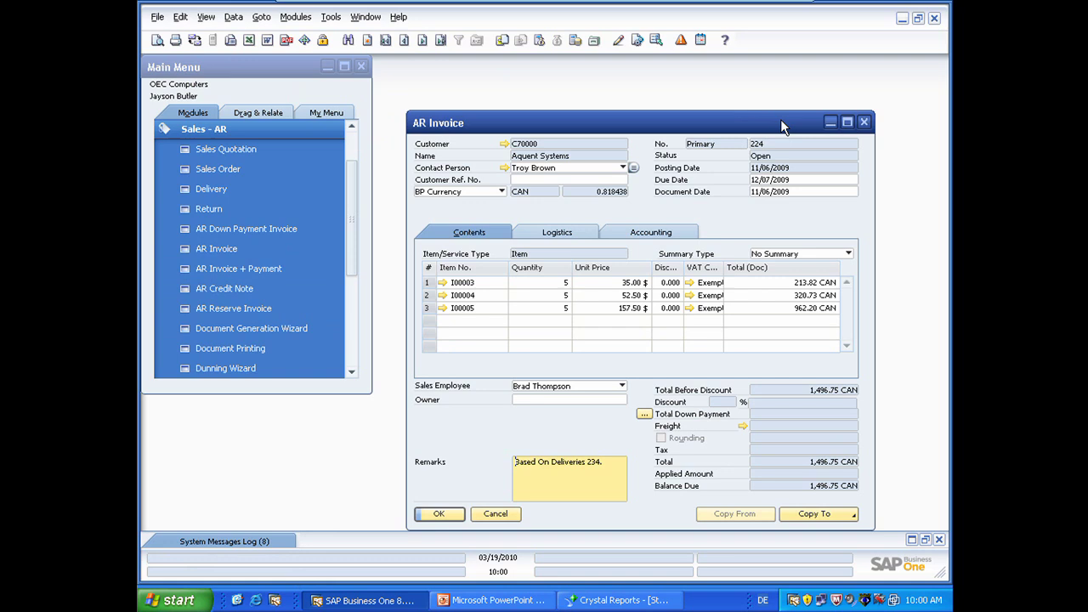
{"action": "mouse_move", "coordinate": [800, 140]}
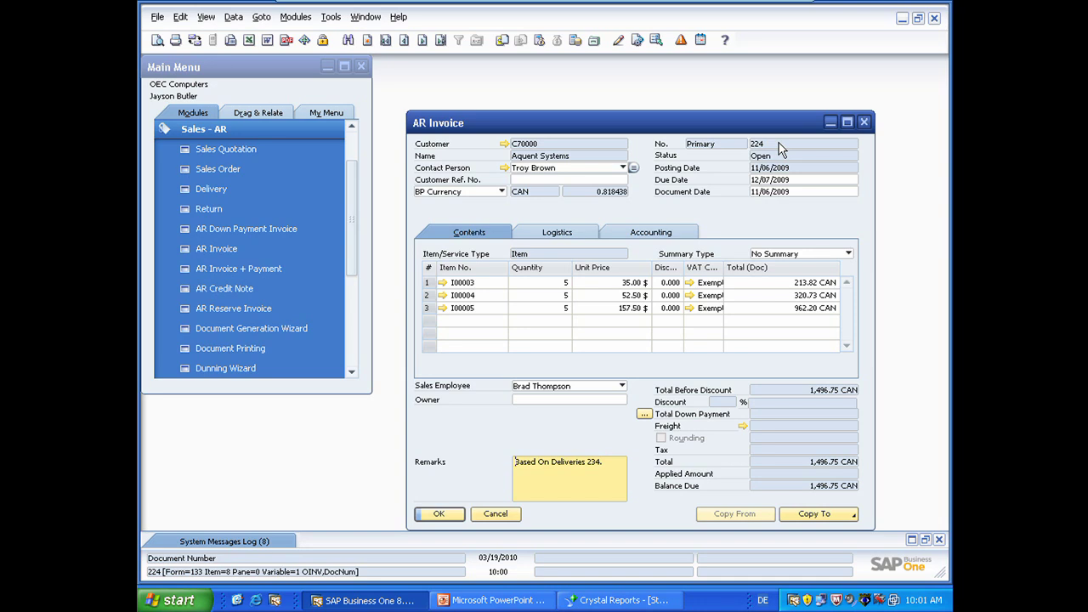
{"action": "mouse_move", "coordinate": [782, 175]}
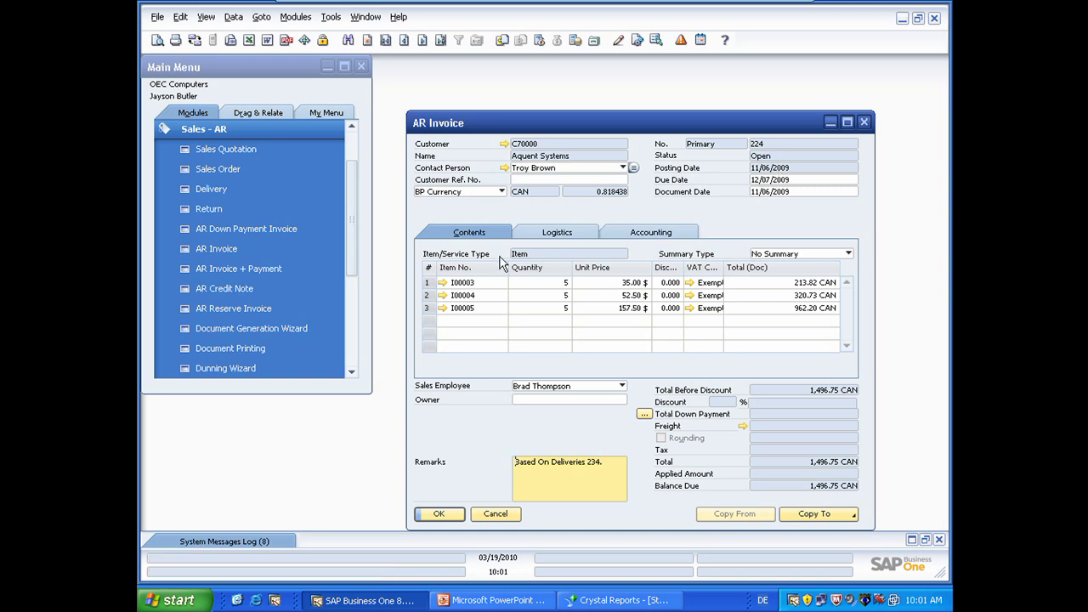
{"action": "mouse_move", "coordinate": [466, 270]}
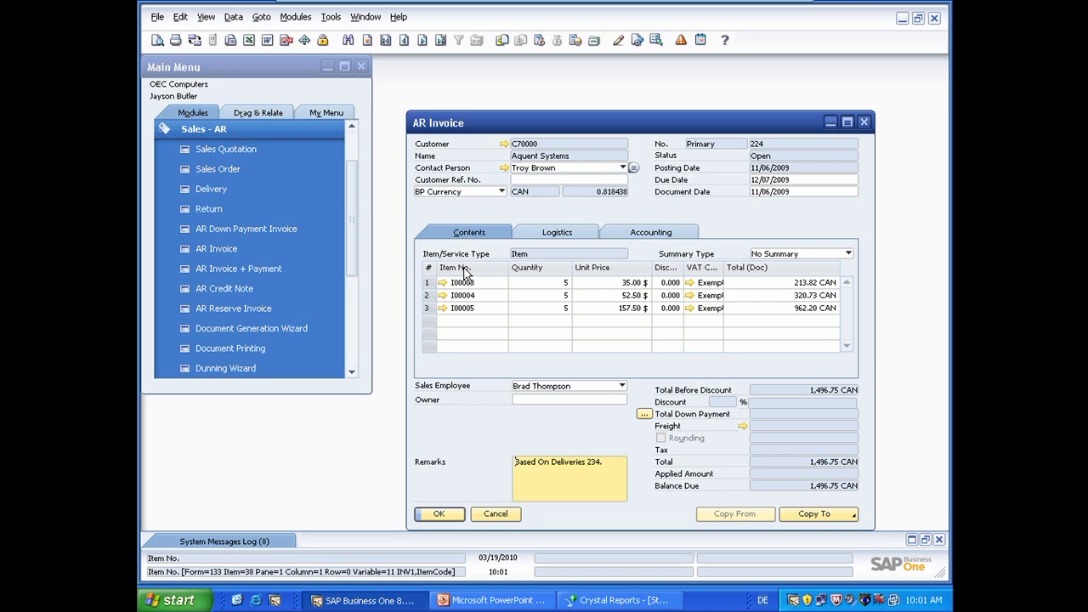
Step: Add the OINV and INV1 tables to the report and finish with their DocEntry link
{"action": "left_click", "coordinate": [495, 515]}
{"action": "left_click", "coordinate": [619, 601]}
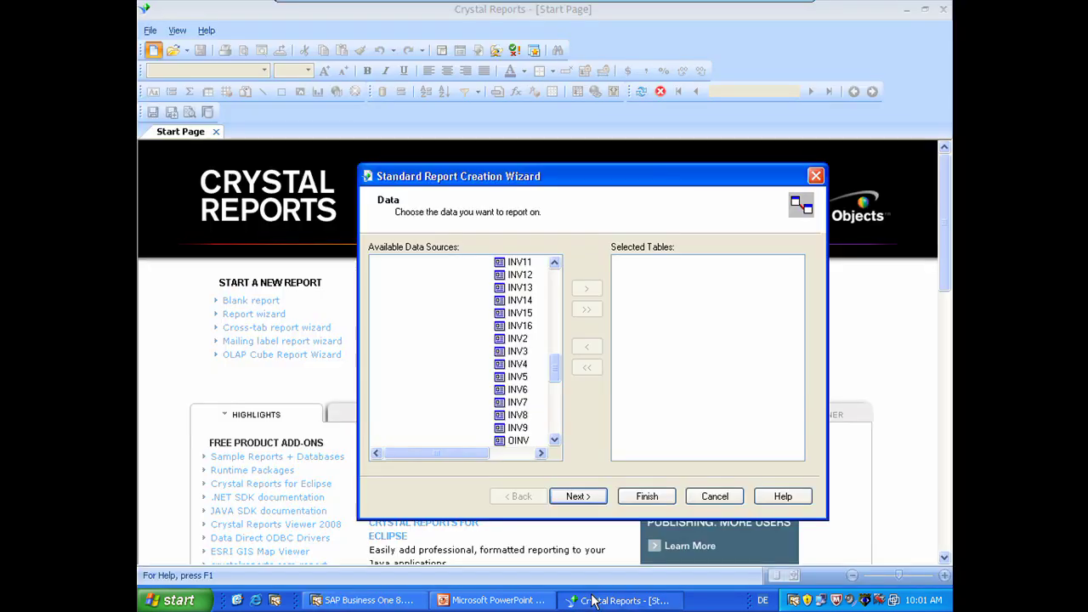
{"action": "left_click", "coordinate": [520, 441]}
{"action": "left_click", "coordinate": [586, 288]}
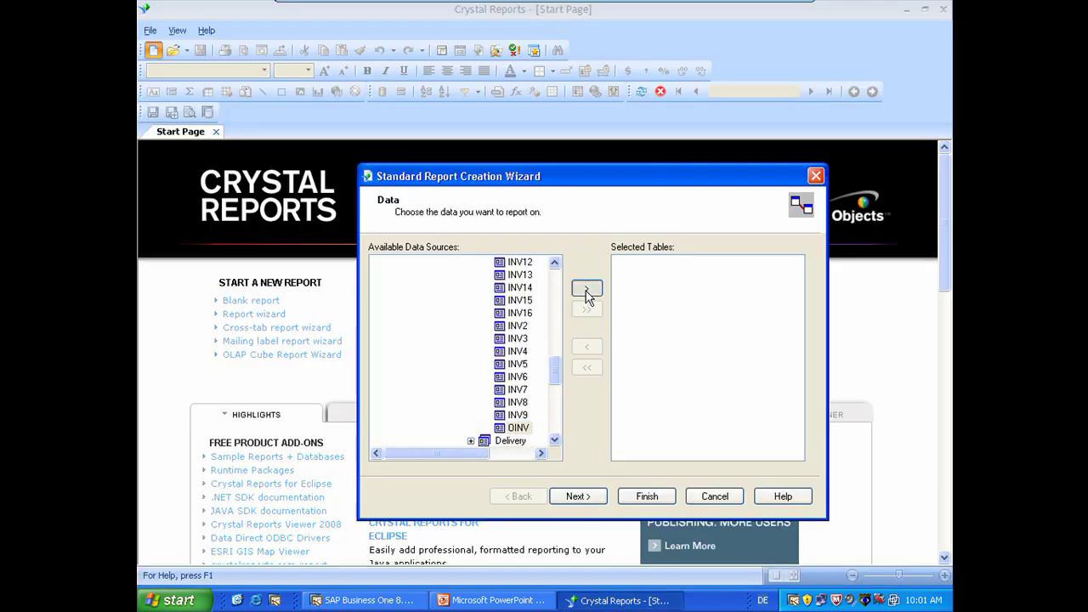
{"action": "scroll", "coordinate": [555, 263], "scroll_direction": "up", "scroll_amount": 1}
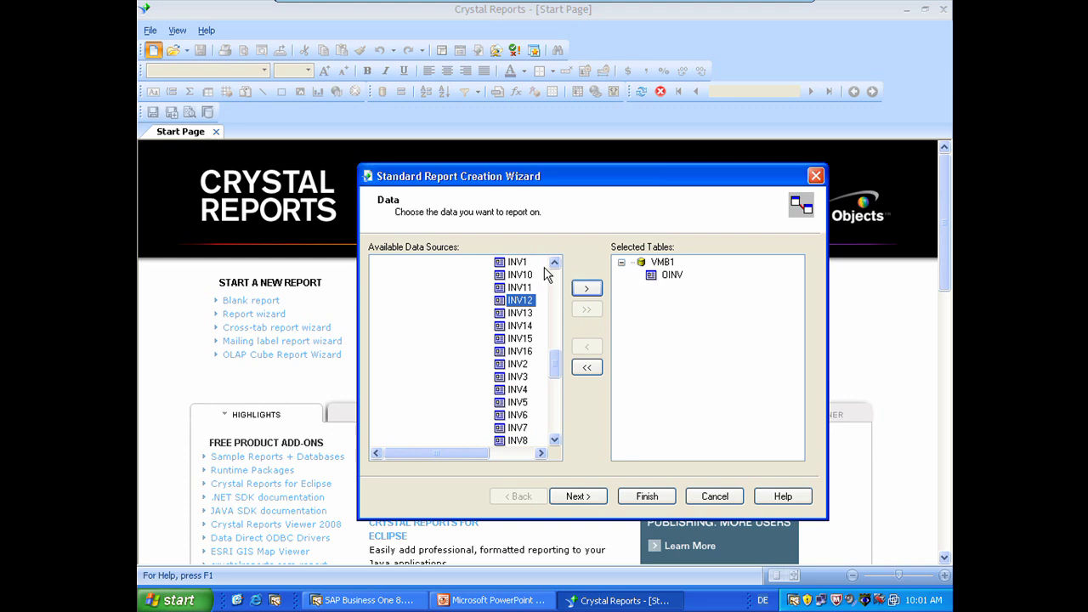
{"action": "key", "text": "Up"}
{"action": "key", "text": "Up"}
{"action": "key", "text": "Up"}
{"action": "left_click", "coordinate": [586, 289]}
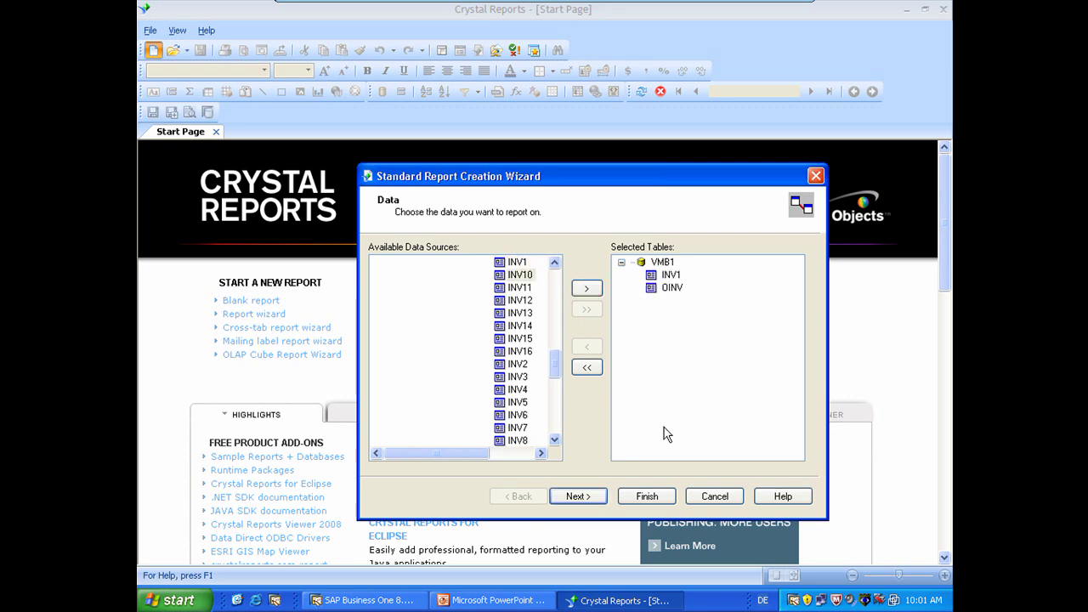
{"action": "left_click", "coordinate": [584, 496]}
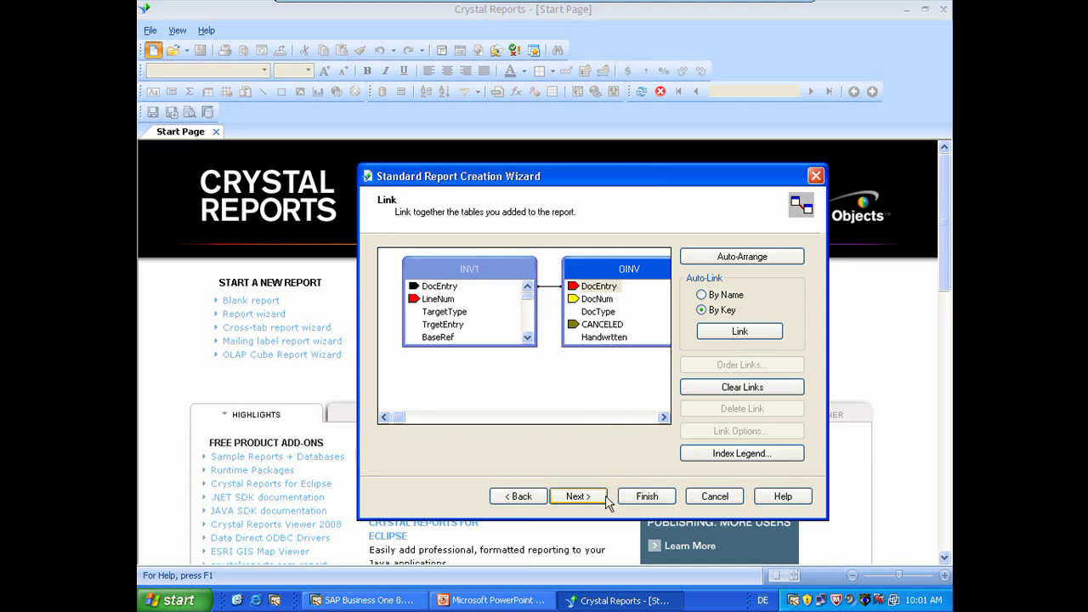
{"action": "left_click", "coordinate": [646, 500]}
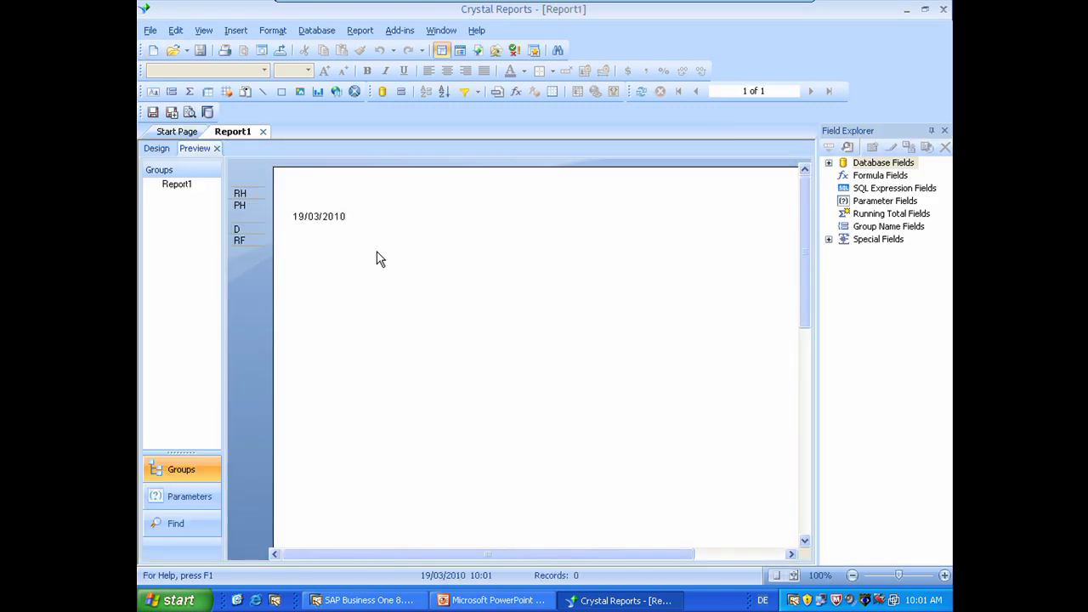
Step: In Design view, move the Print Date field from the Page Header into the Report Header
{"action": "left_click", "coordinate": [156, 150]}
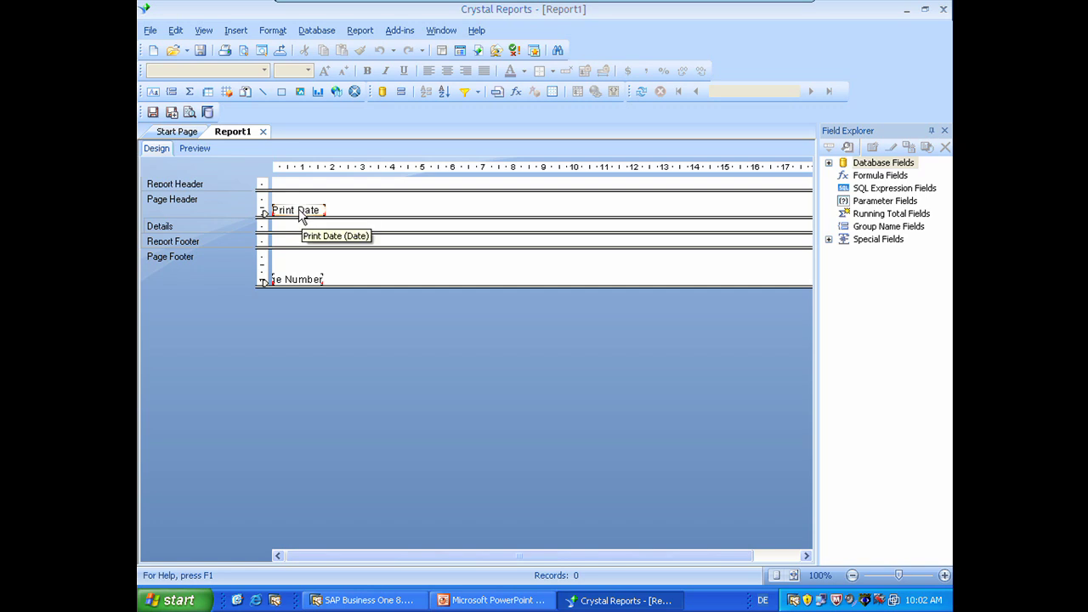
{"action": "left_click_drag", "start_coordinate": [300, 217], "coordinate": [298, 184]}
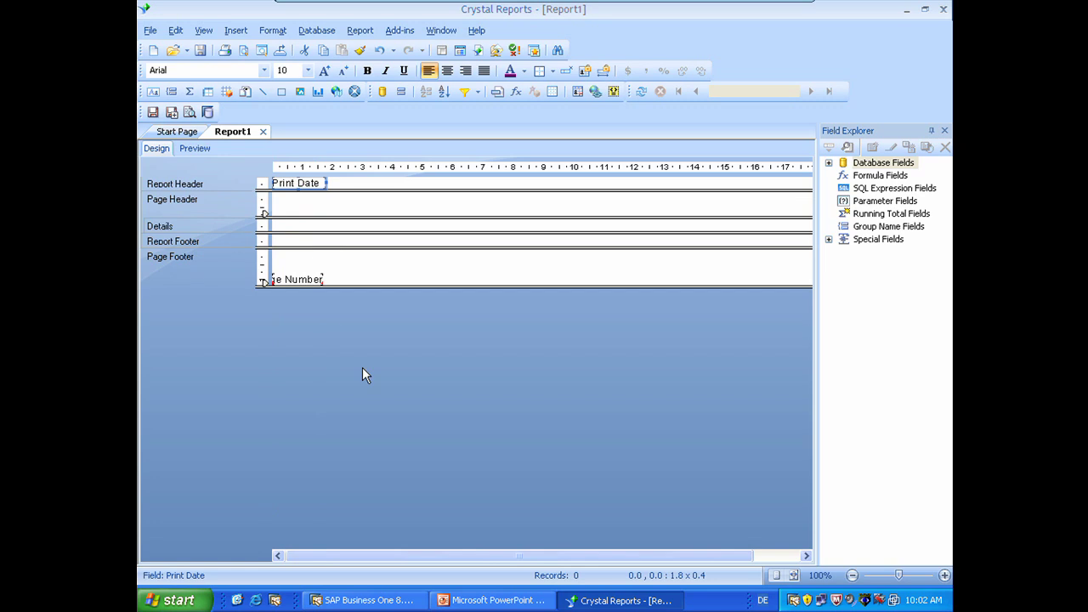
Step: Place OINV's DocDate, DocNum, CardName and DocTotal fields side by side in Details
{"action": "left_click", "coordinate": [829, 163]}
{"action": "left_click", "coordinate": [844, 188]}
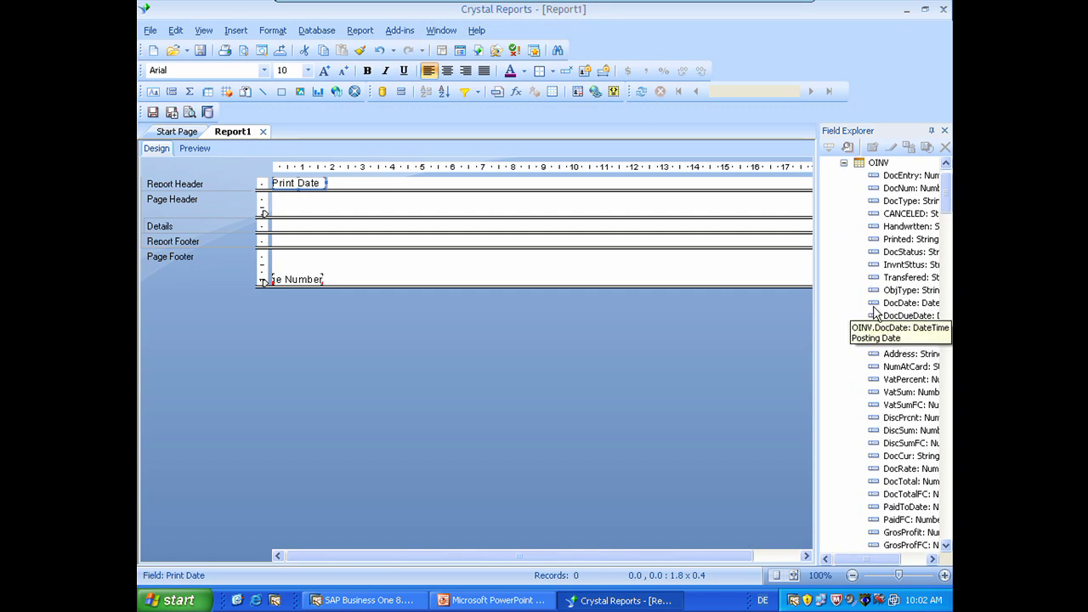
{"action": "left_click_drag", "start_coordinate": [908, 303], "coordinate": [274, 230]}
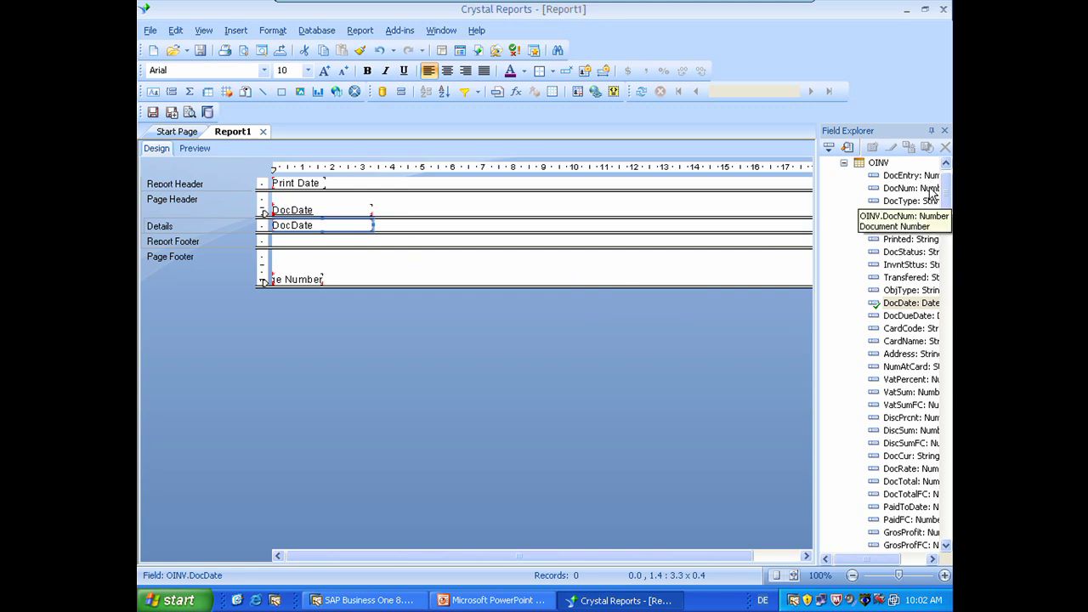
{"action": "left_click_drag", "start_coordinate": [923, 195], "coordinate": [393, 228]}
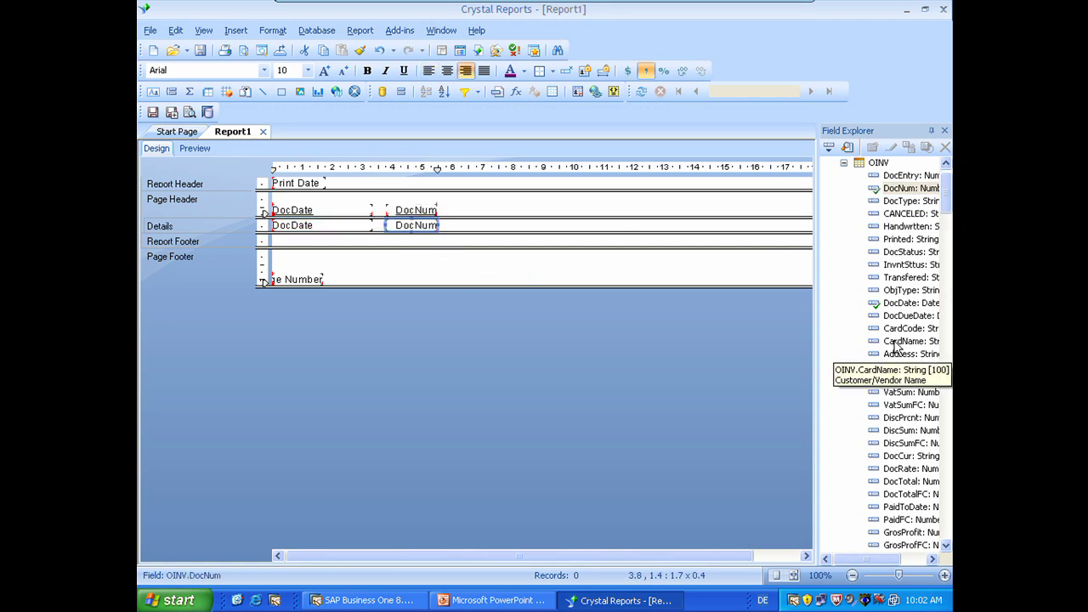
{"action": "left_click_drag", "start_coordinate": [905, 341], "coordinate": [467, 227]}
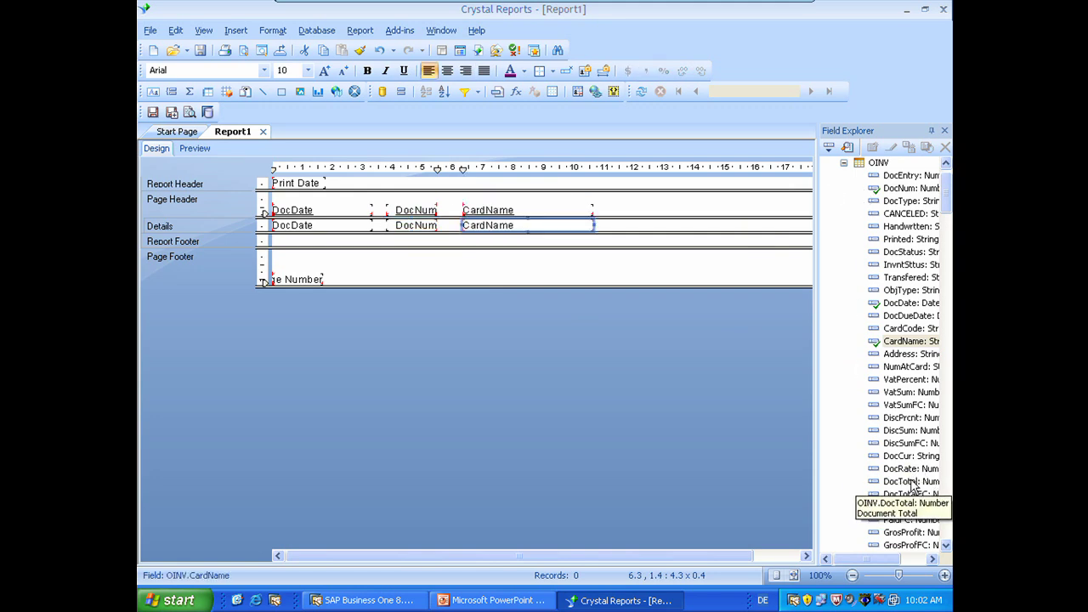
{"action": "left_click_drag", "start_coordinate": [906, 481], "coordinate": [695, 223]}
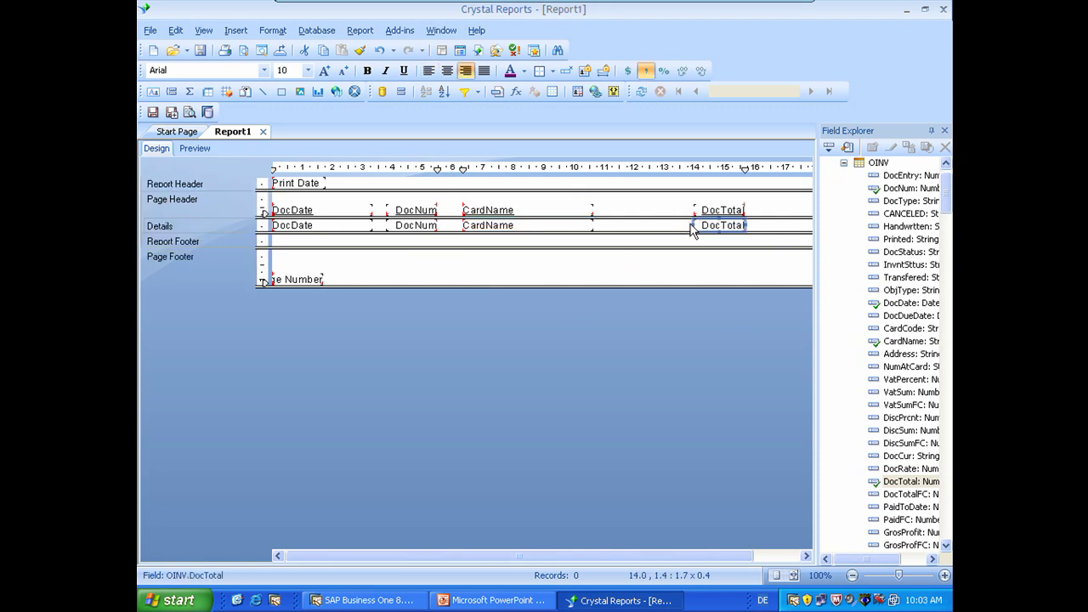
Step: Widen DocTotal and add INV1's Currency field right after it
{"action": "left_click", "coordinate": [696, 224]}
{"action": "left_click", "coordinate": [696, 224]}
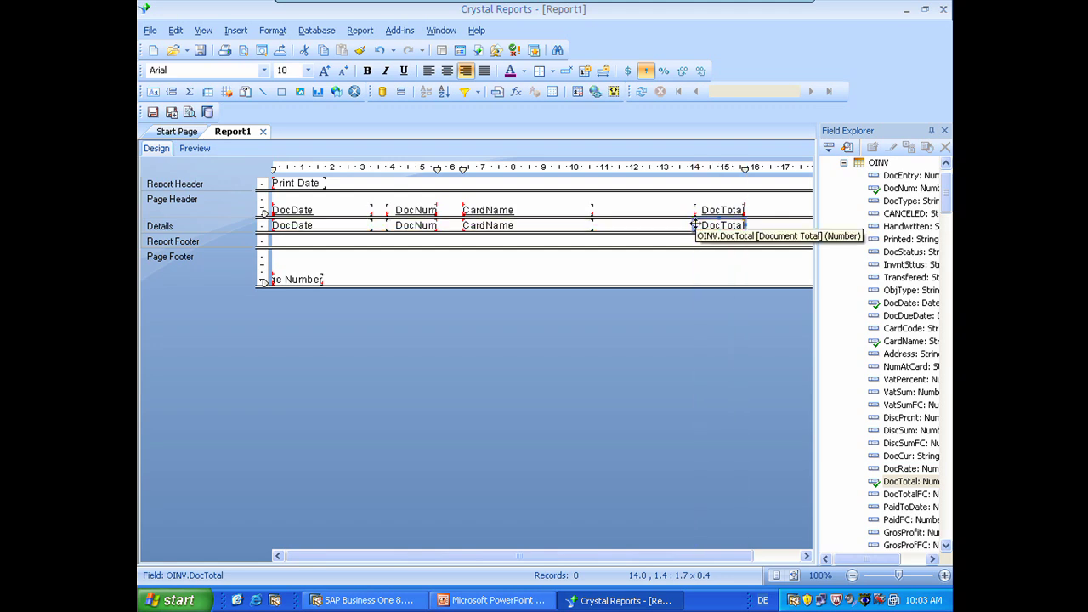
{"action": "left_click_drag", "start_coordinate": [694, 224], "coordinate": [668, 220]}
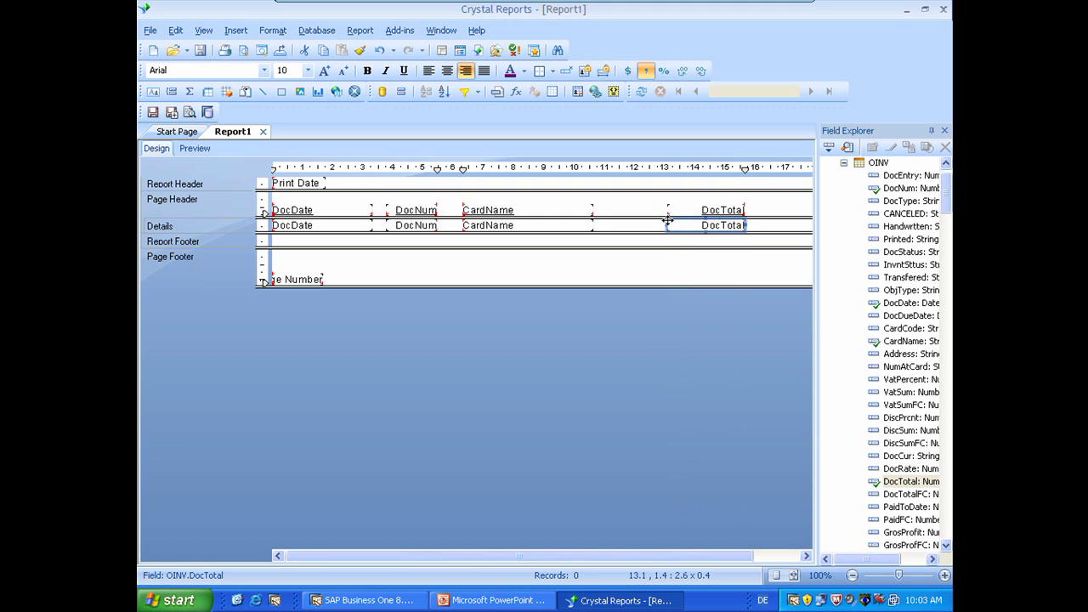
{"action": "left_click", "coordinate": [844, 164]}
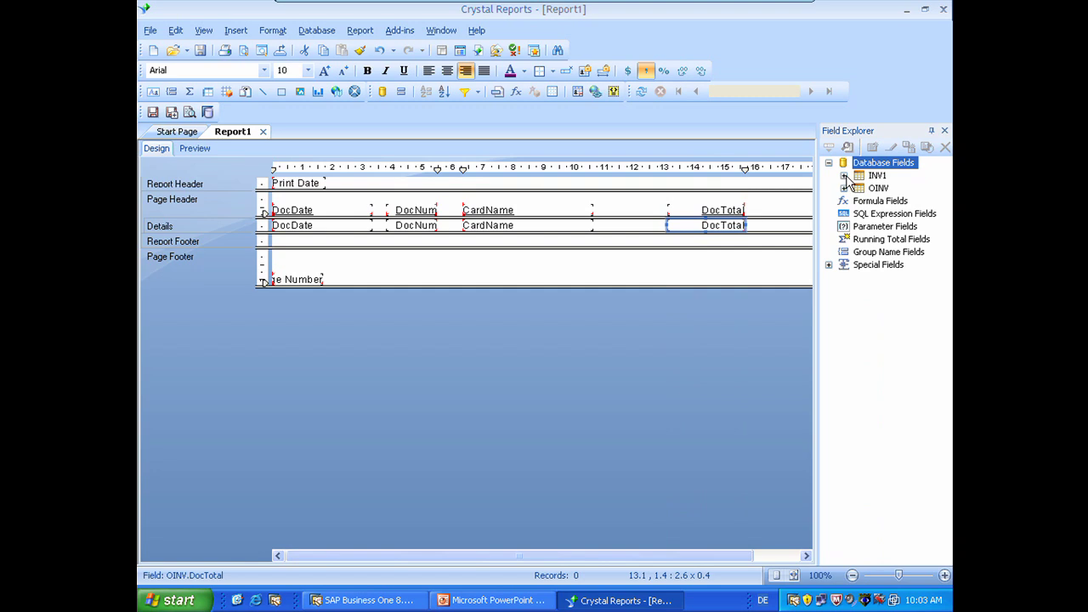
{"action": "left_click", "coordinate": [844, 176]}
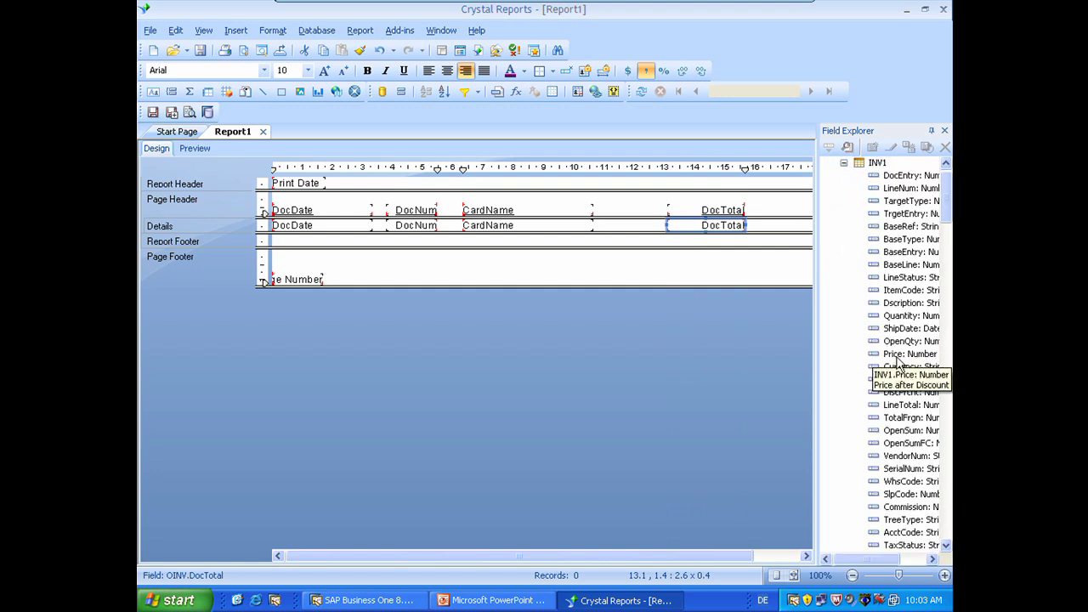
{"action": "left_click_drag", "start_coordinate": [900, 367], "coordinate": [746, 219]}
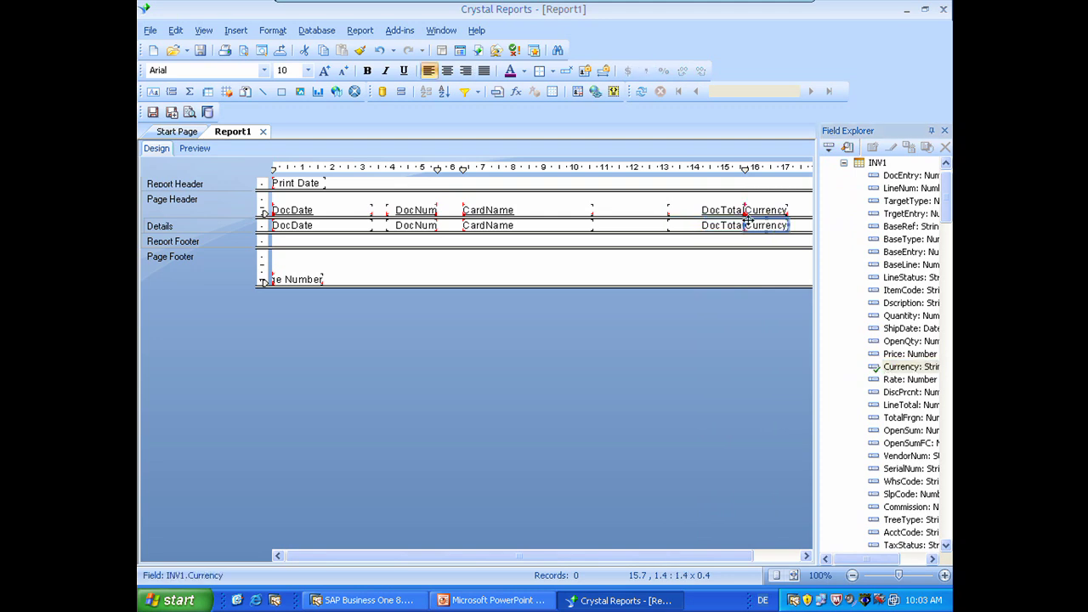
{"action": "left_click", "coordinate": [716, 277]}
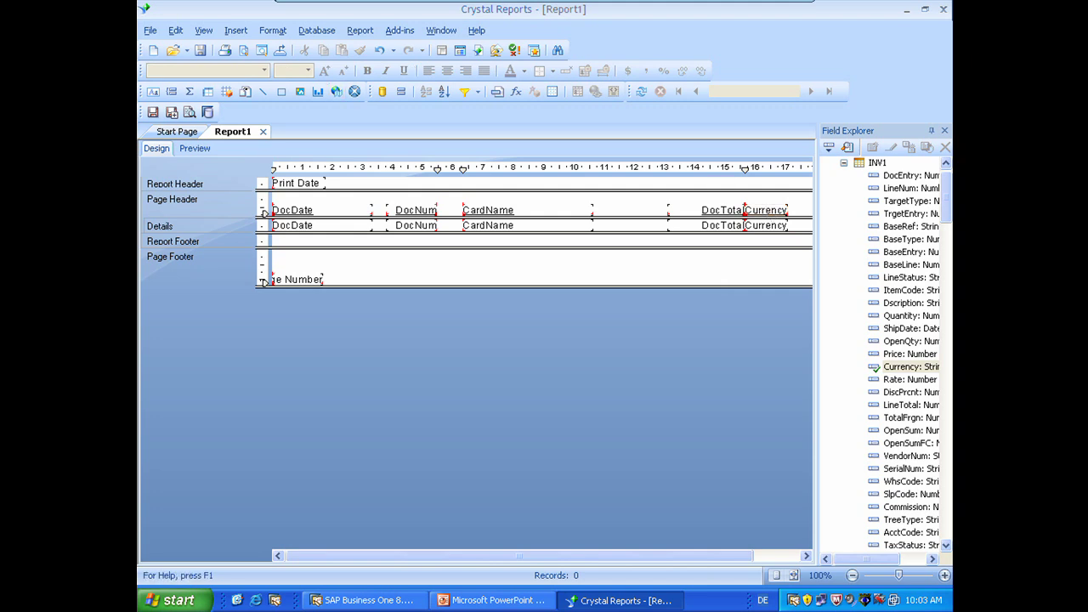
Step: Preview the report and delete the Currency column heading
{"action": "left_click", "coordinate": [194, 149]}
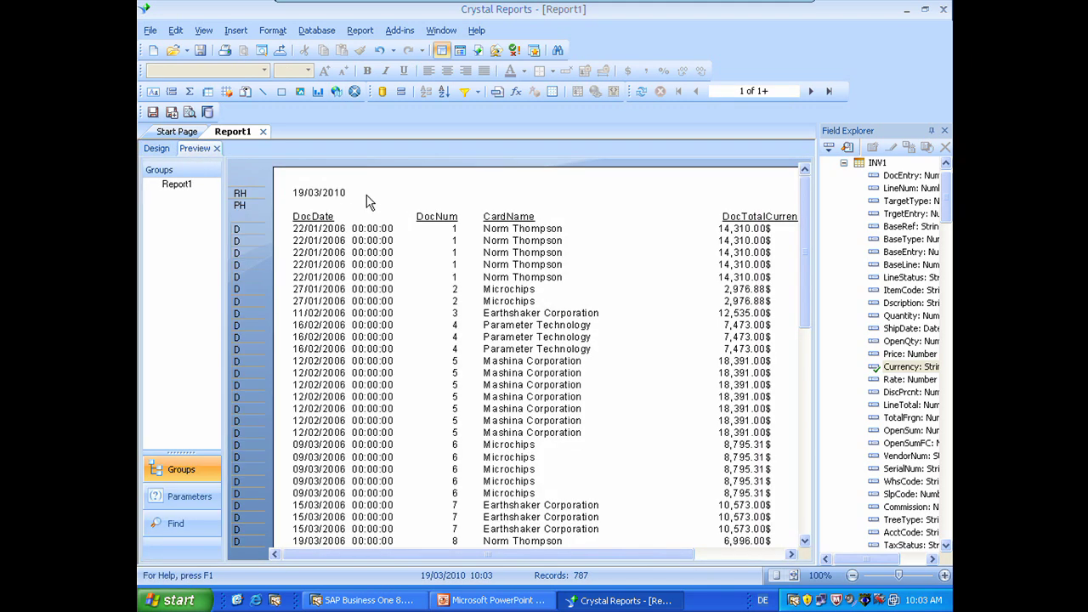
{"action": "left_click_drag", "start_coordinate": [578, 554], "coordinate": [680, 554]}
{"action": "left_click", "coordinate": [674, 216]}
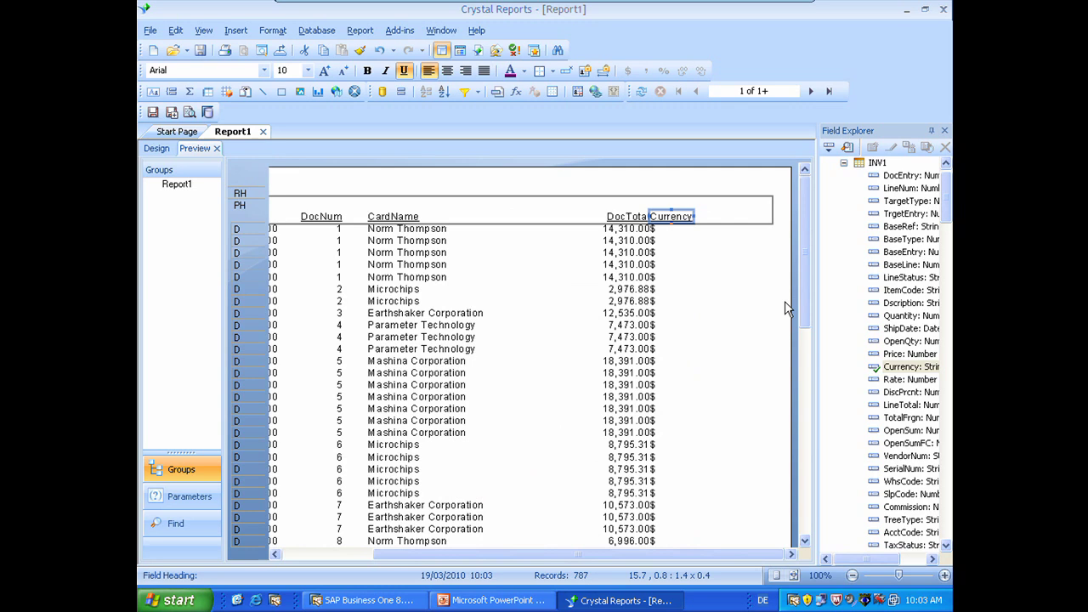
{"action": "key", "text": "Delete"}
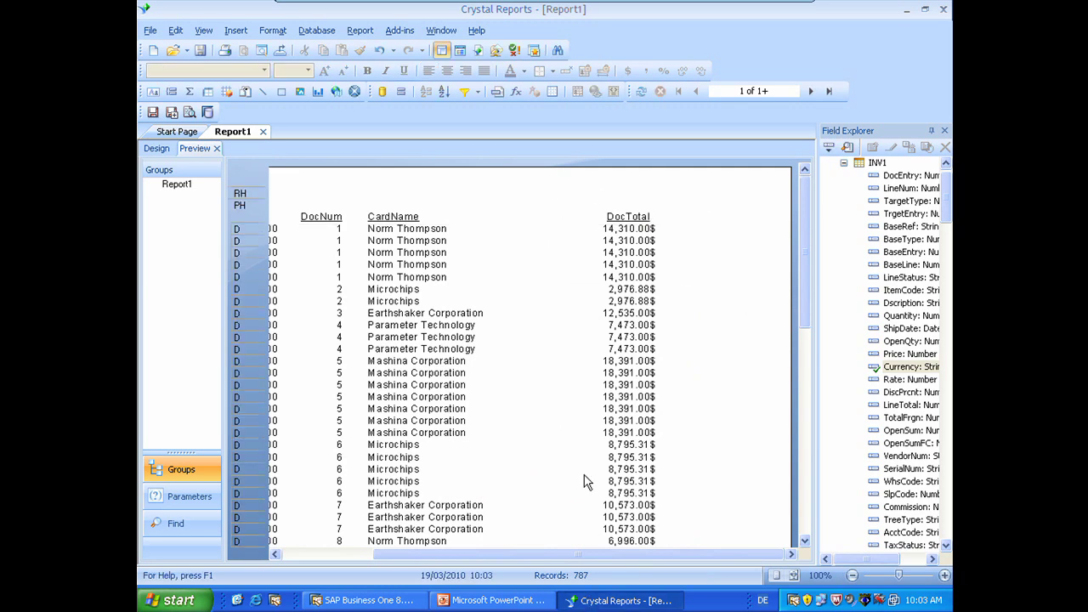
Step: Rename the DocTotal heading to 'Total'
{"action": "left_click", "coordinate": [624, 216]}
{"action": "left_click", "coordinate": [623, 215]}
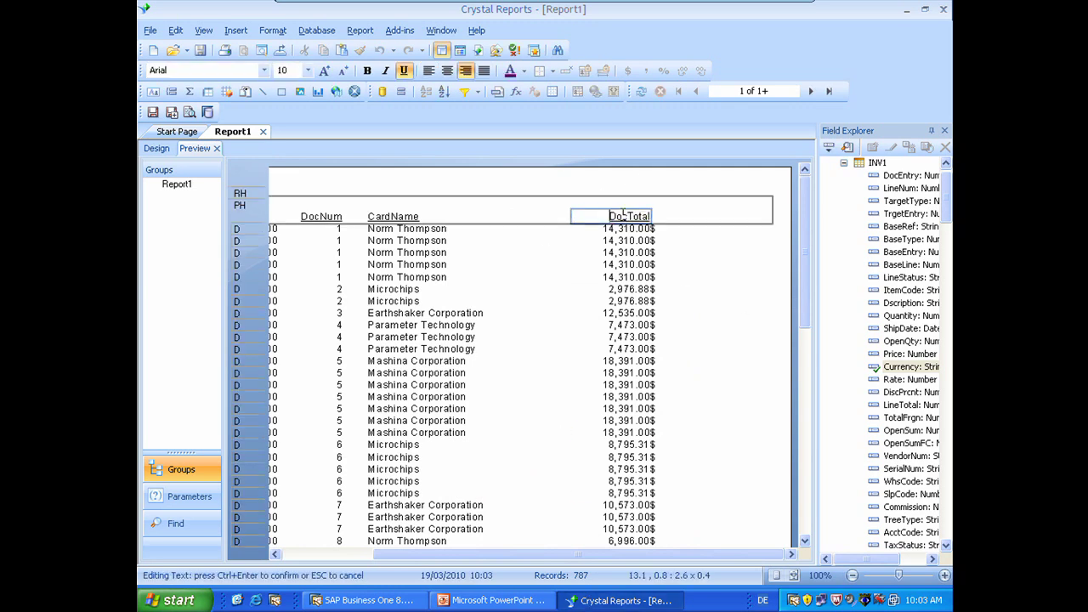
{"action": "key", "text": "ctrl+a"}
{"action": "key", "text": "Delete"}
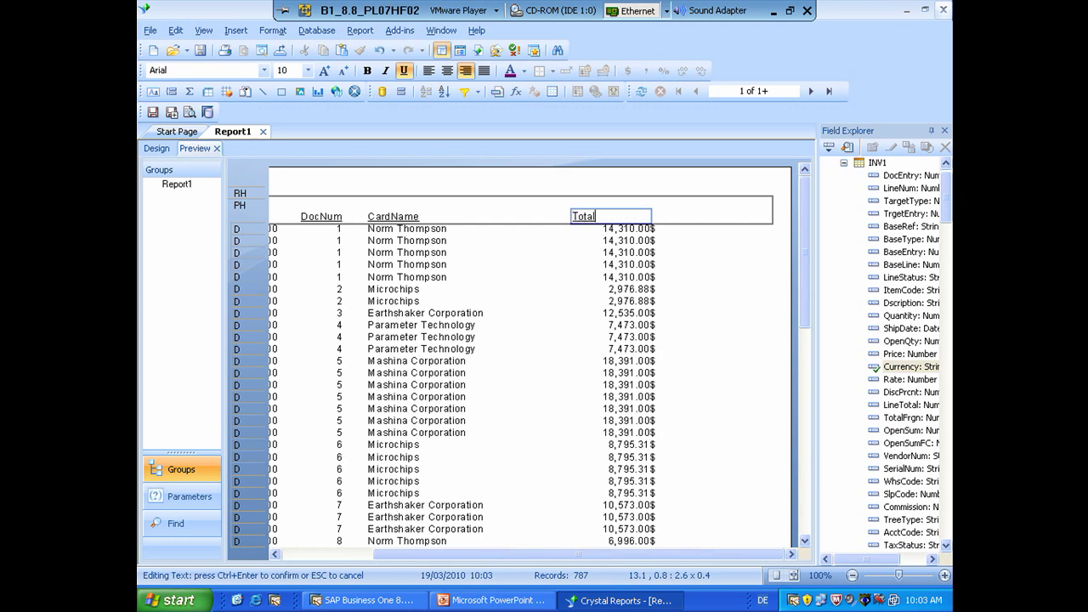
{"action": "type", "text": "Total"}
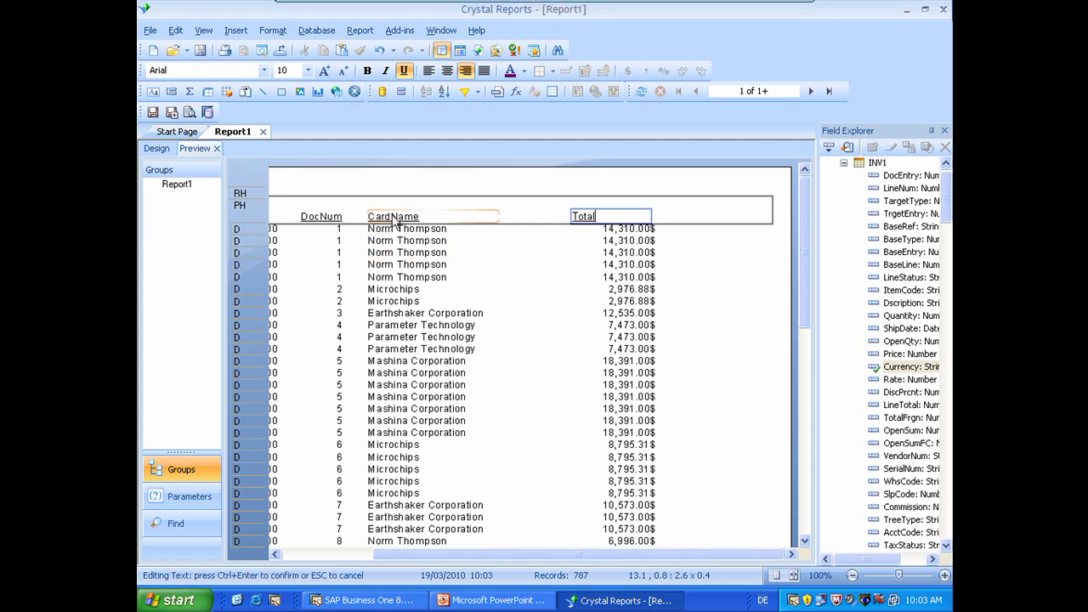
{"action": "left_click", "coordinate": [396, 222]}
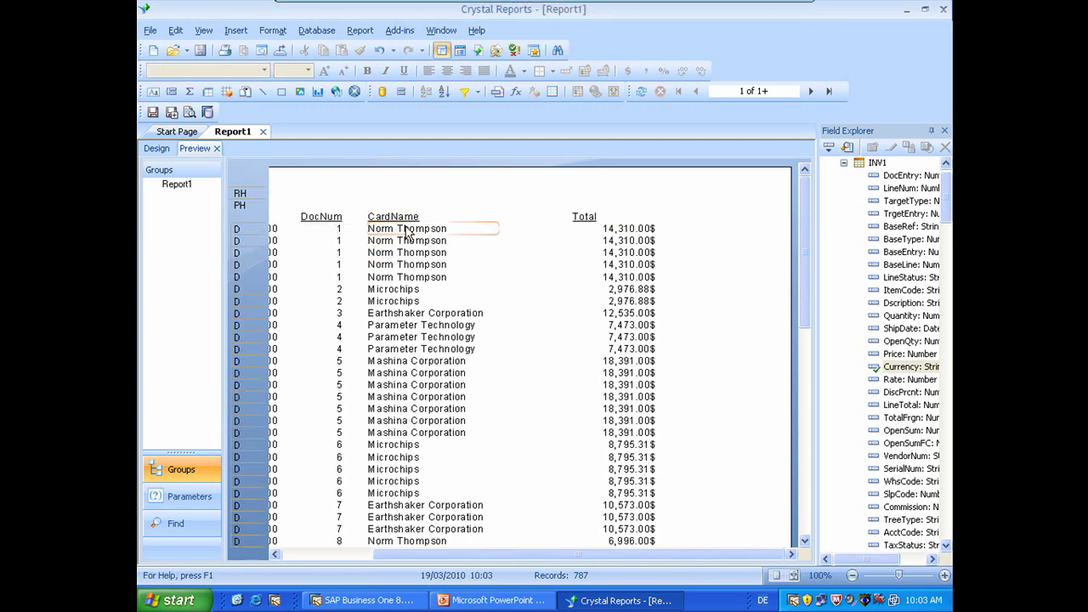
Step: Rename the CardName heading to 'Business Partner' and the DocNum heading to 'Invoice No'
{"action": "double_click", "coordinate": [393, 217]}
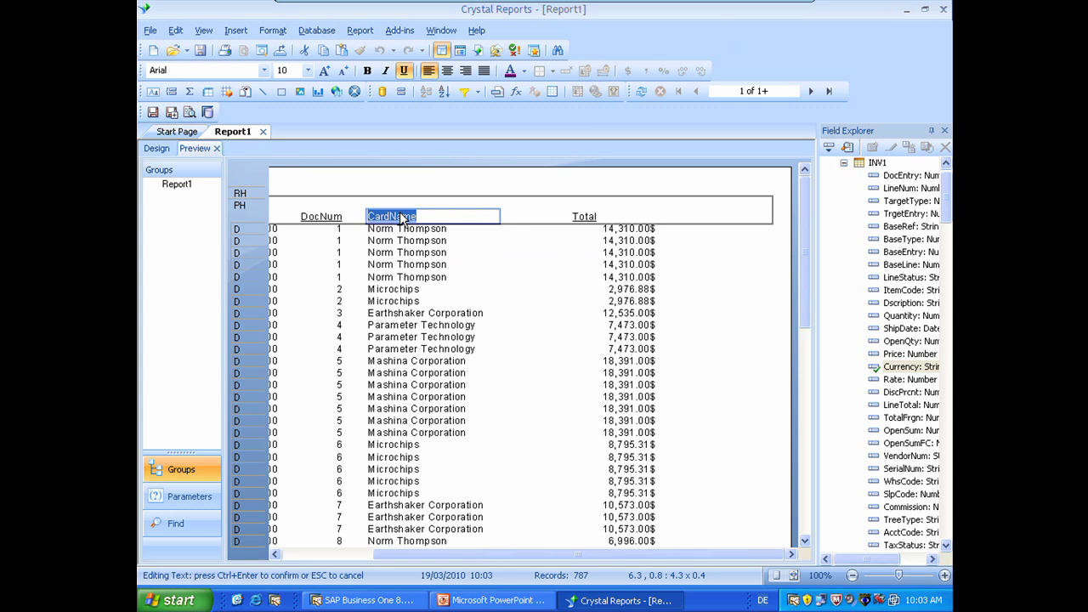
{"action": "type", "text": "Business Partner"}
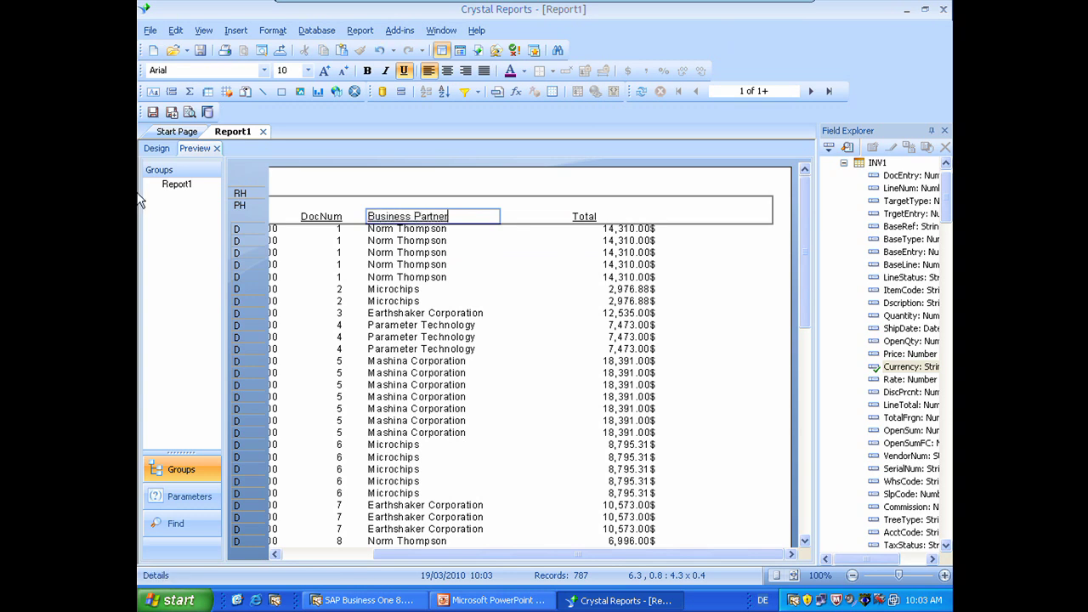
{"action": "left_click", "coordinate": [323, 219]}
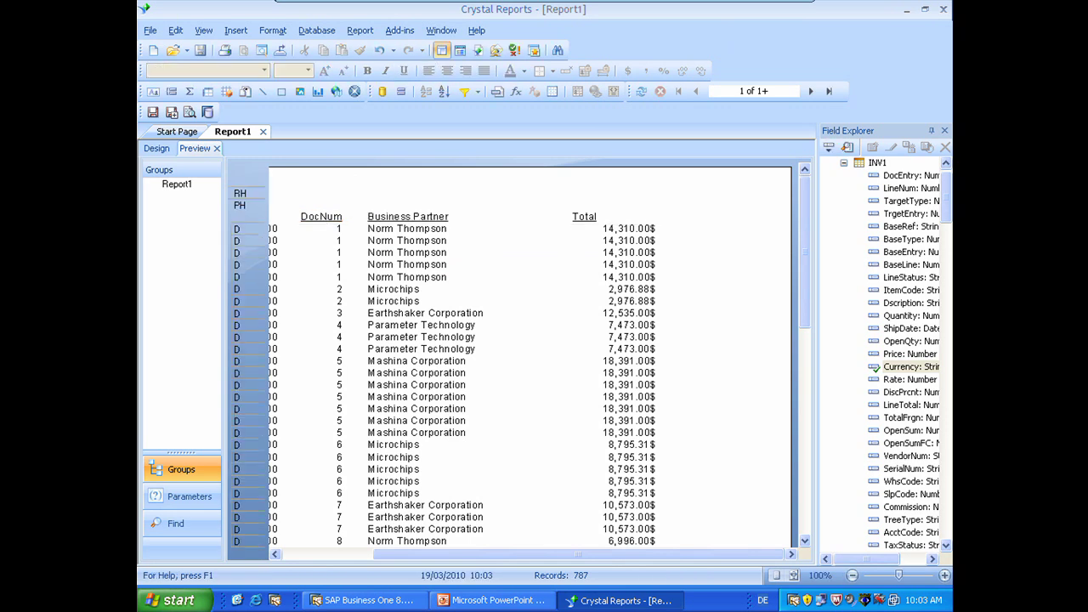
{"action": "double_click", "coordinate": [323, 219]}
{"action": "key", "text": "BackSpace"}
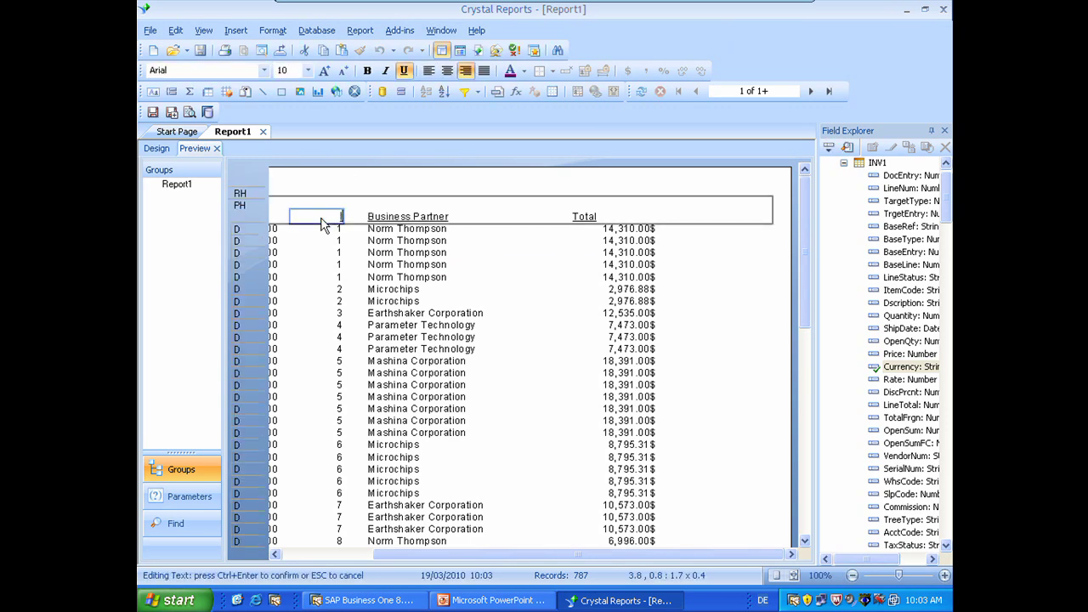
{"action": "type", "text": "Invoice No"}
{"action": "left_click_drag", "start_coordinate": [518, 555], "coordinate": [420, 565]}
{"action": "left_click", "coordinate": [317, 222]}
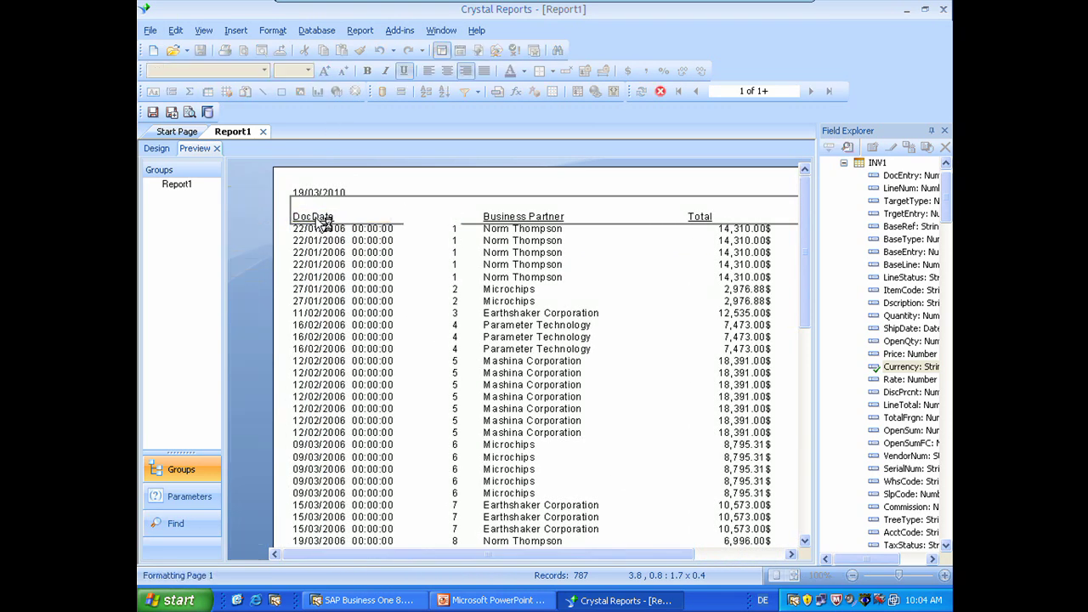
Step: Rename the DocDate heading to 'Date' and right-align the Total heading
{"action": "double_click", "coordinate": [317, 222]}
{"action": "double_click", "coordinate": [317, 222]}
{"action": "type", "text": "D"}
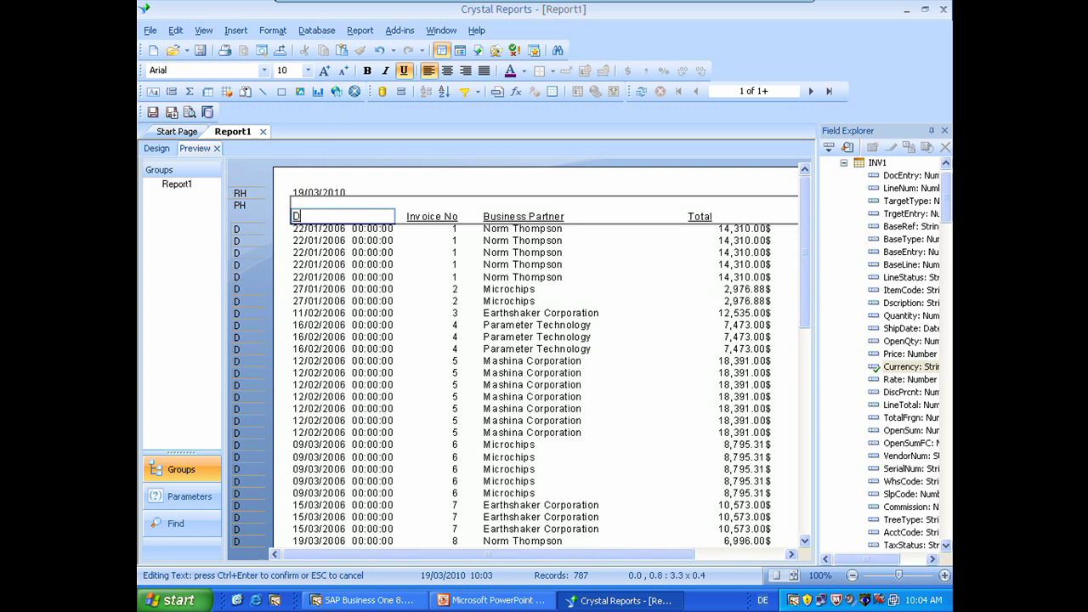
{"action": "left_click", "coordinate": [688, 297]}
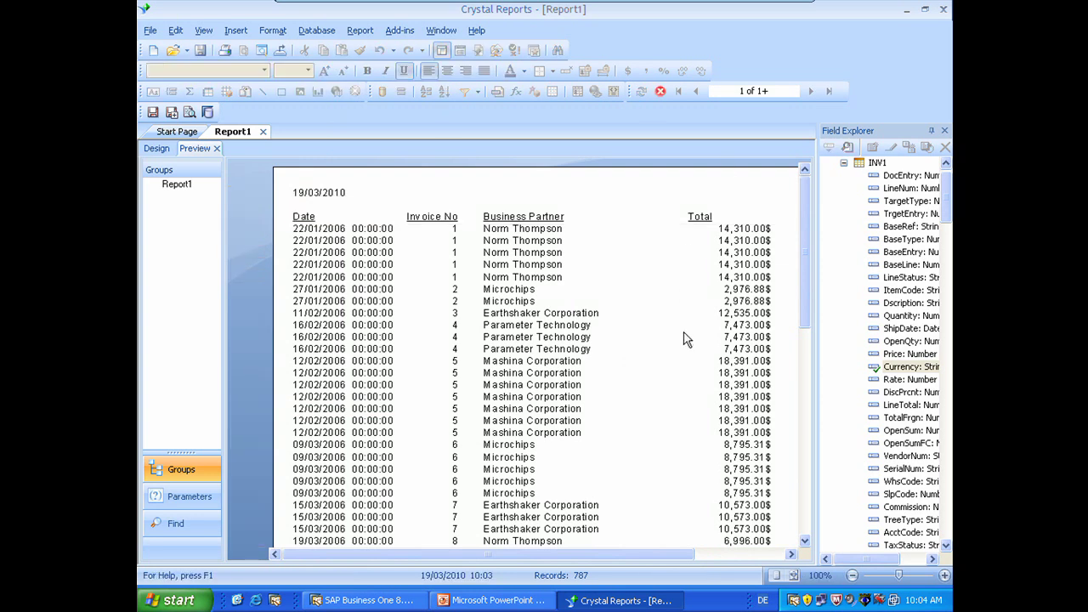
{"action": "left_click", "coordinate": [697, 218]}
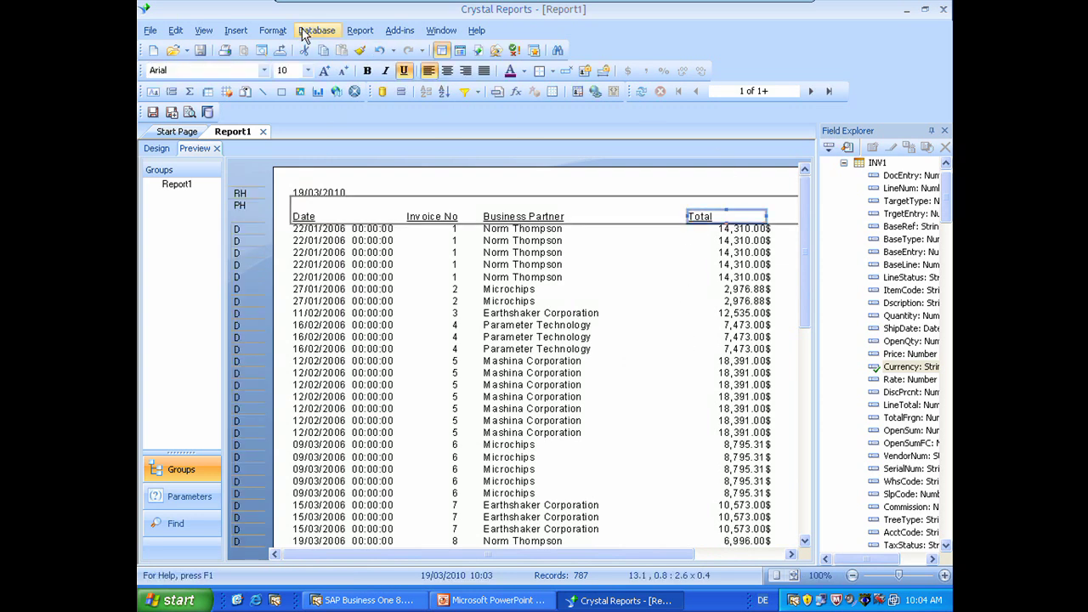
{"action": "left_click", "coordinate": [465, 71]}
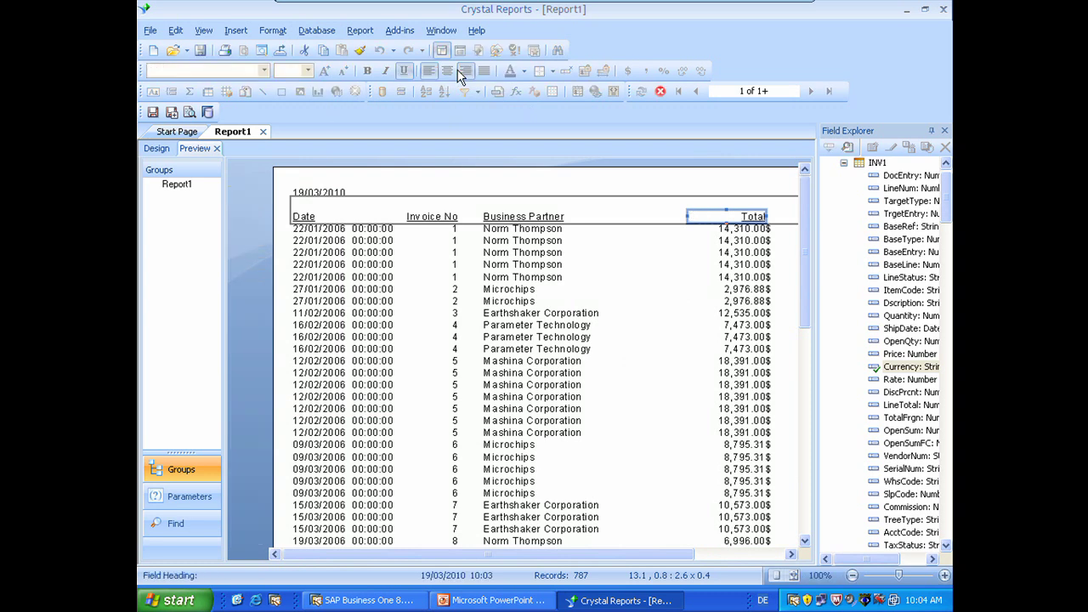
{"action": "left_click", "coordinate": [636, 457]}
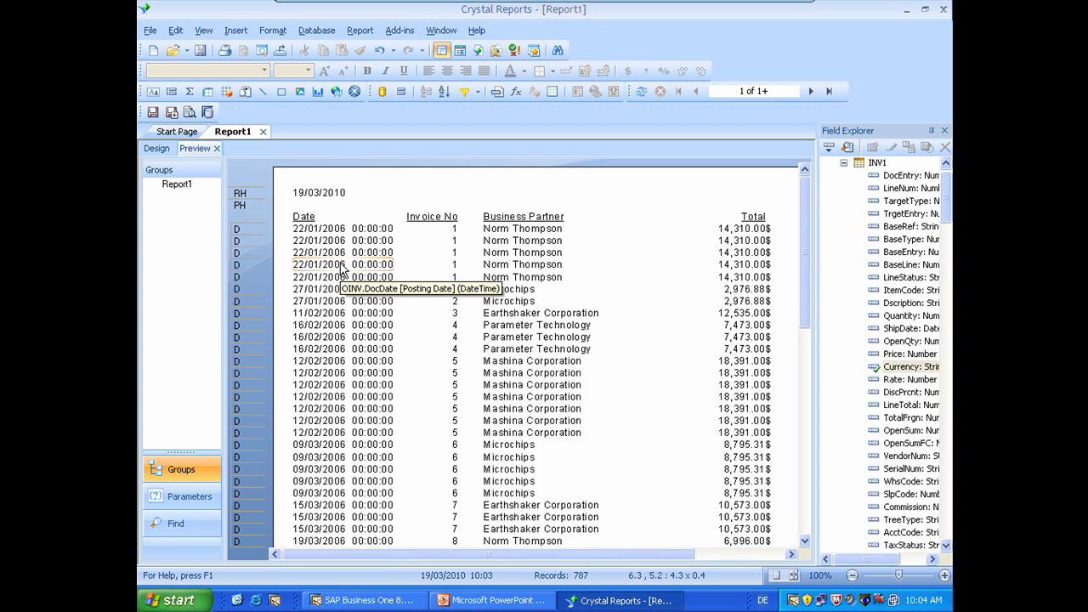
Step: Format the Date column in the 01-March-1999 style, showing 22-January-2006 without time
{"action": "left_click", "coordinate": [333, 255]}
{"action": "right_click", "coordinate": [329, 257]}
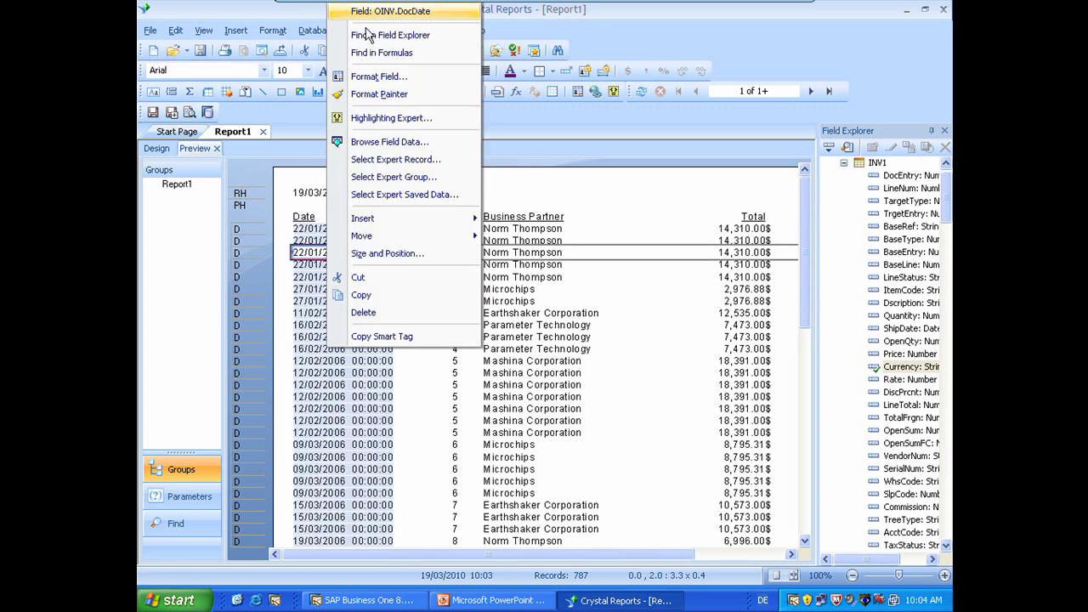
{"action": "left_click", "coordinate": [368, 77]}
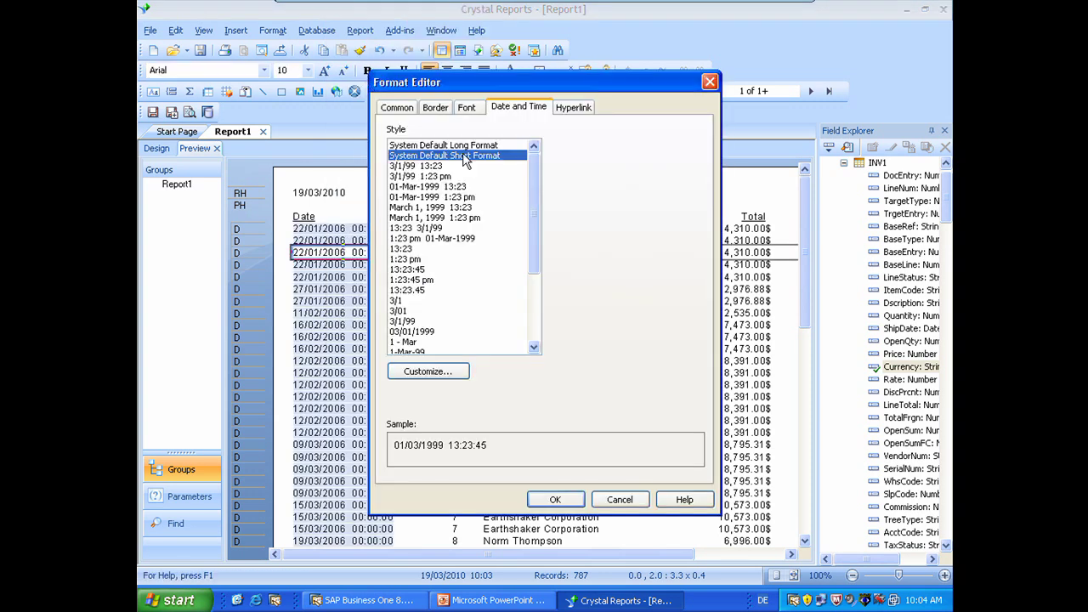
{"action": "left_click_drag", "start_coordinate": [538, 244], "coordinate": [469, 275]}
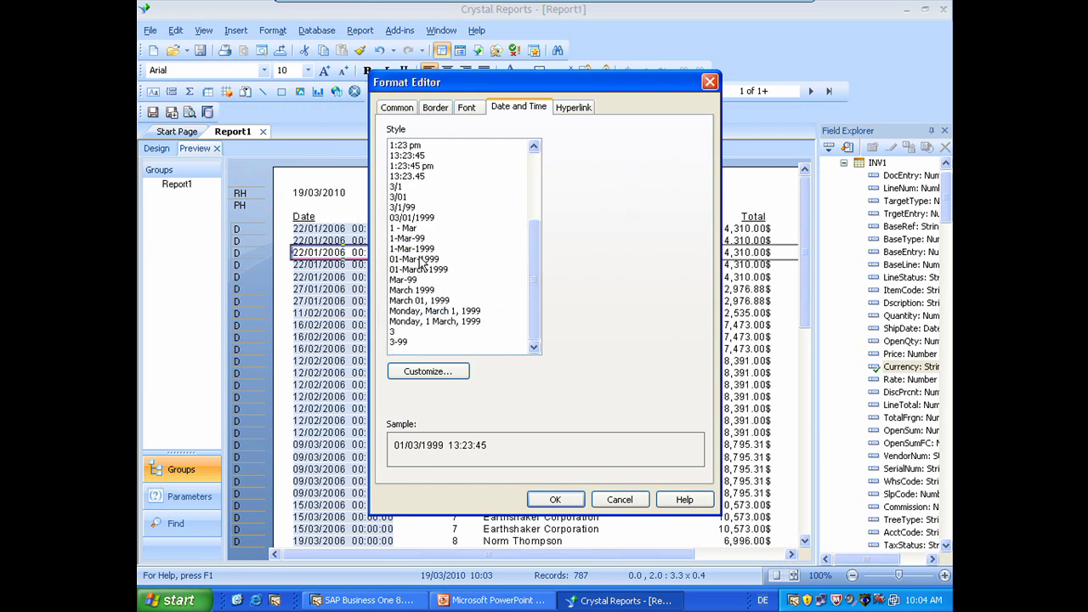
{"action": "left_click", "coordinate": [419, 259]}
{"action": "left_click", "coordinate": [444, 269]}
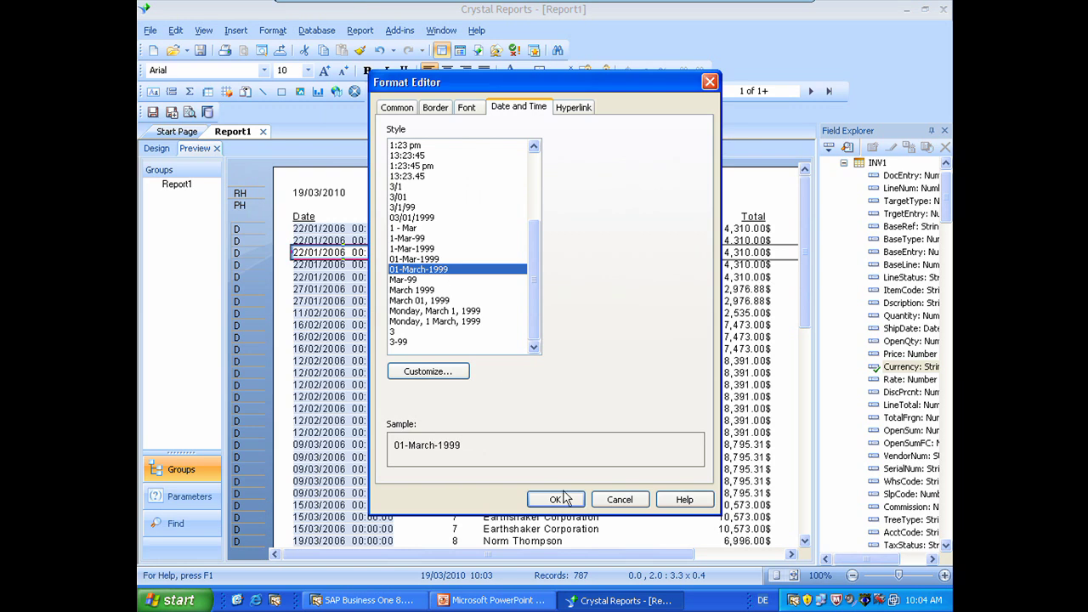
{"action": "left_click", "coordinate": [559, 500]}
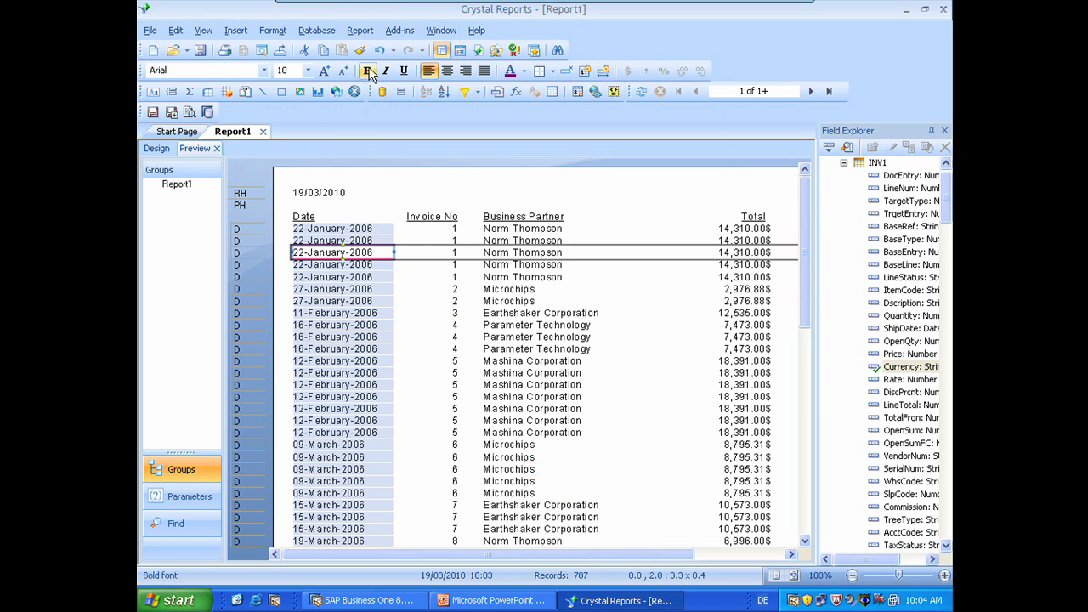
Step: Filter OINV.DocDate with 'is between', starting at 18/01/2009
{"action": "left_click", "coordinate": [466, 91]}
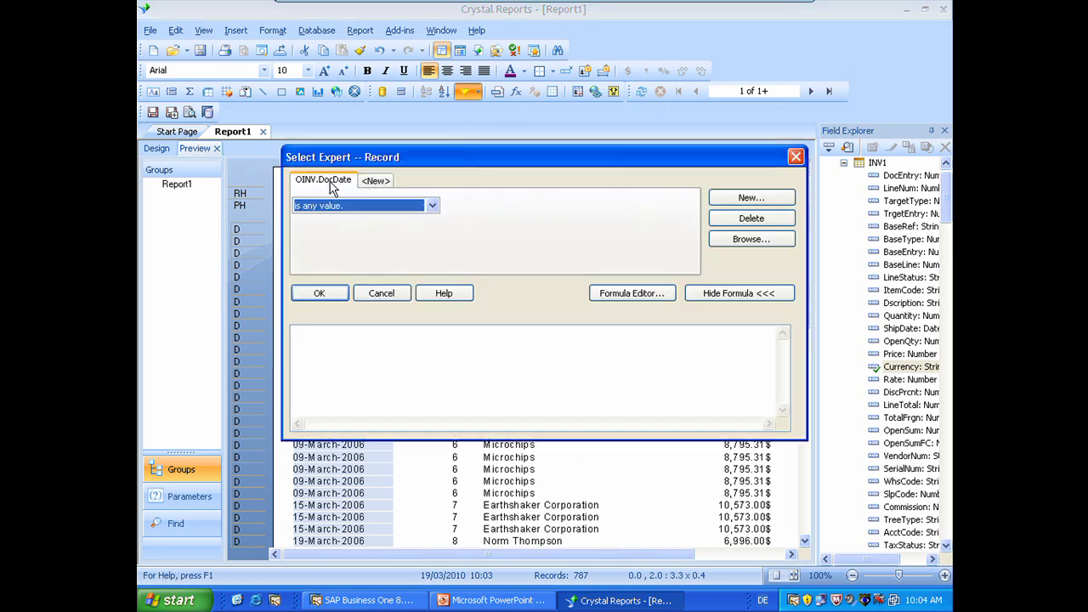
{"action": "left_click", "coordinate": [354, 206]}
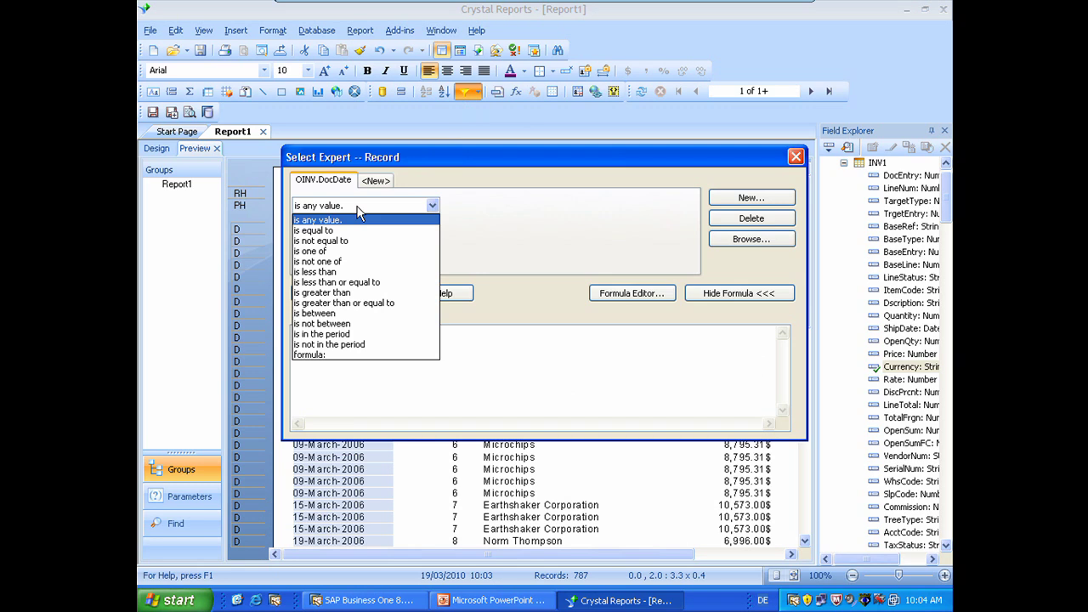
{"action": "left_click", "coordinate": [334, 314]}
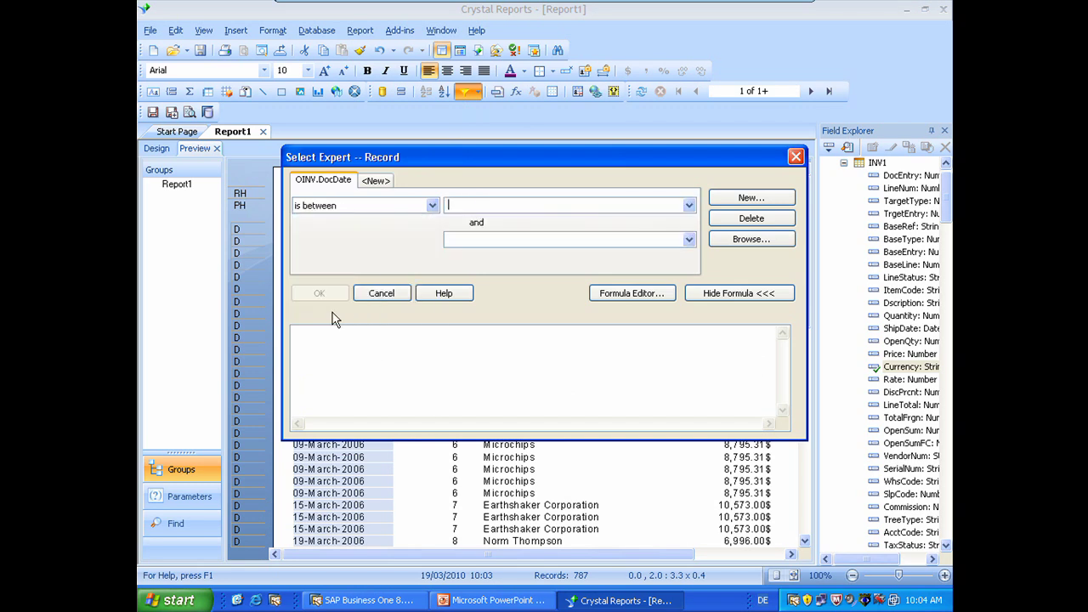
{"action": "left_click", "coordinate": [691, 207]}
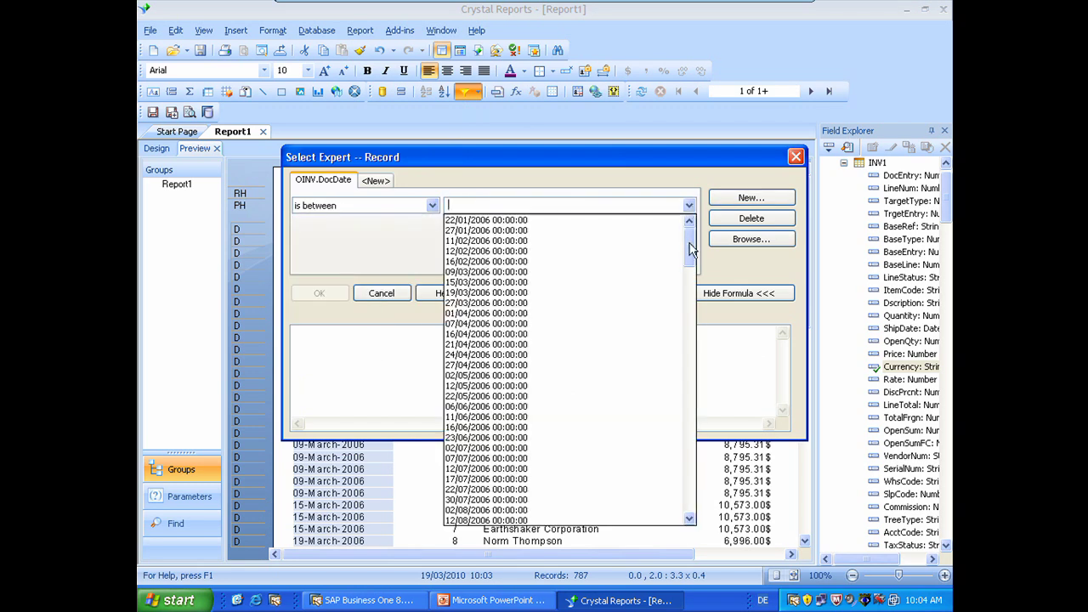
{"action": "left_click_drag", "start_coordinate": [690, 238], "coordinate": [703, 479]}
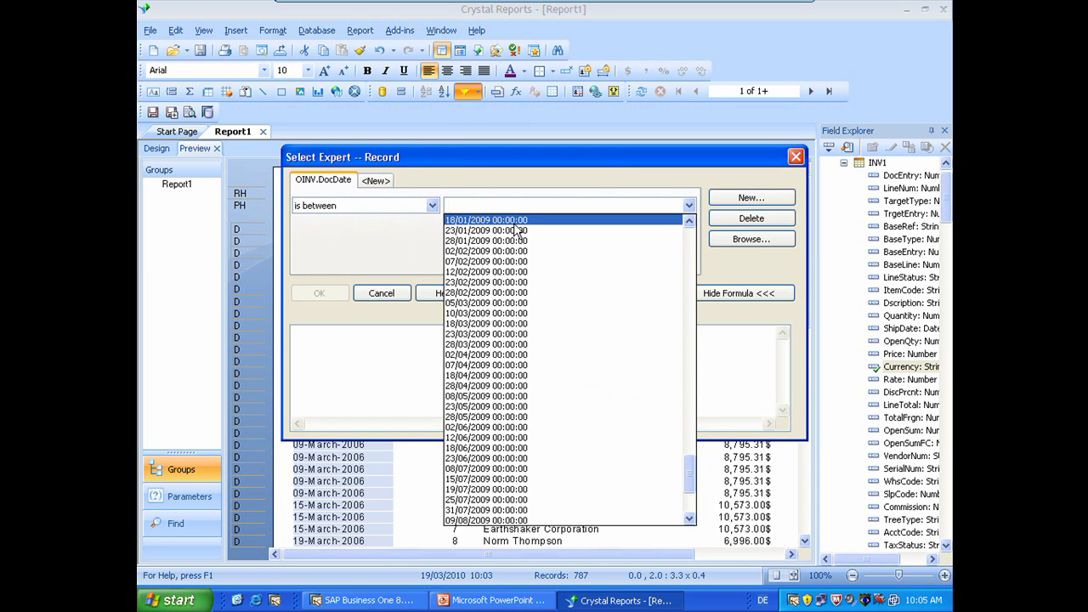
{"action": "left_click", "coordinate": [688, 220]}
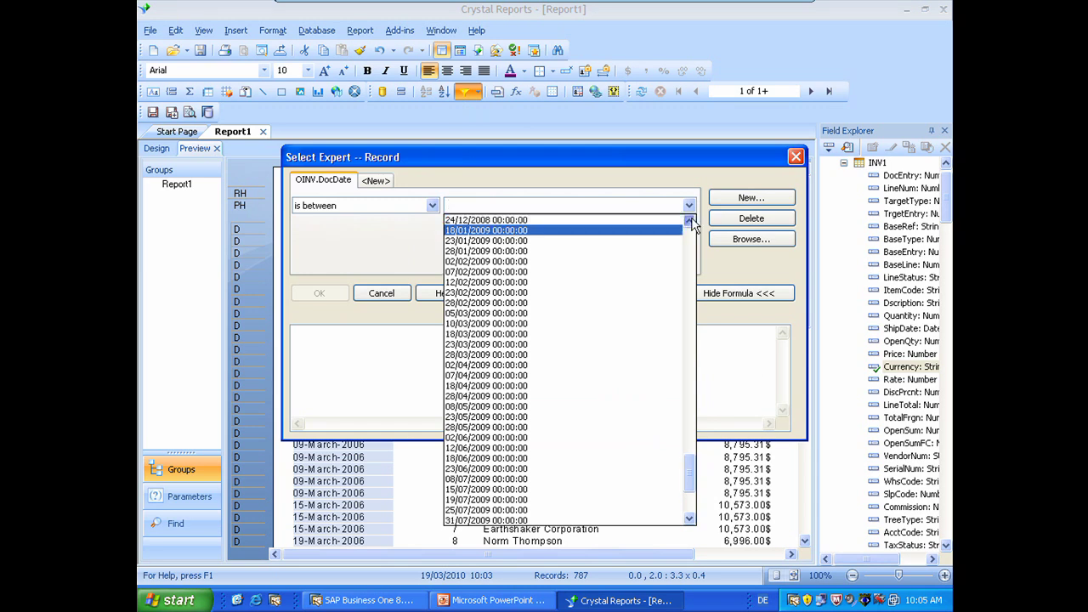
{"action": "left_click", "coordinate": [493, 232]}
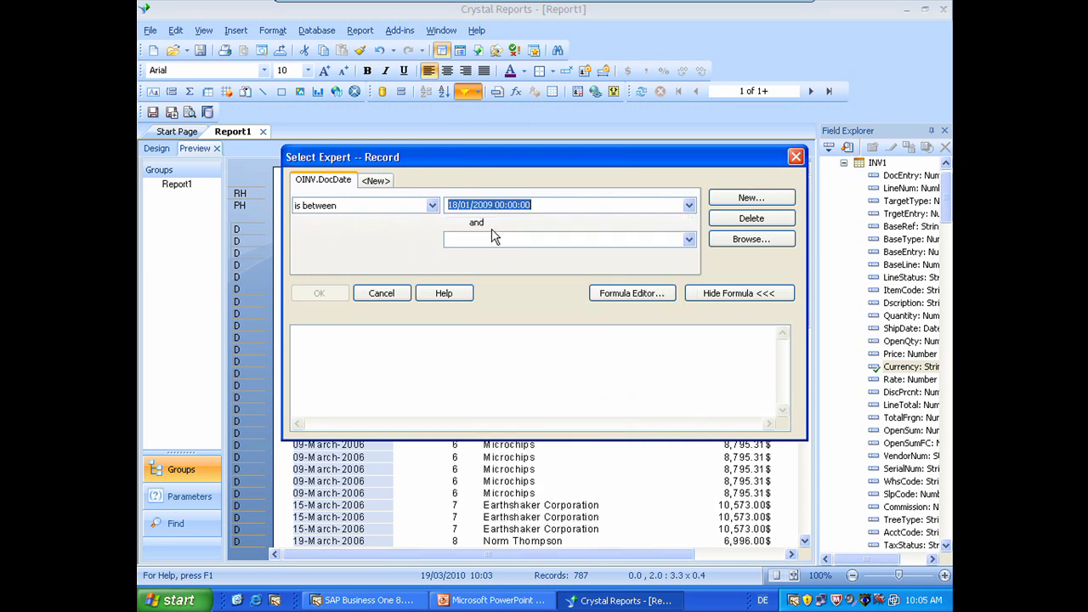
Step: Set the end date to 28/03/2009, apply the filter and refresh to 39 invoices
{"action": "left_click", "coordinate": [689, 239]}
{"action": "left_click_drag", "start_coordinate": [690, 270], "coordinate": [695, 539]}
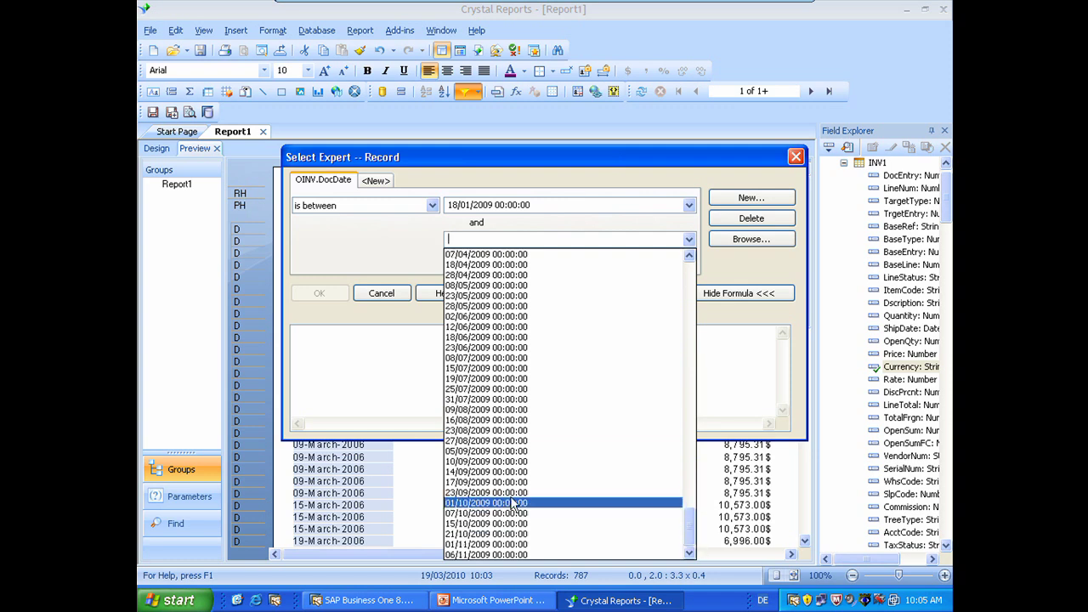
{"action": "left_click", "coordinate": [689, 256]}
{"action": "left_click", "coordinate": [690, 259]}
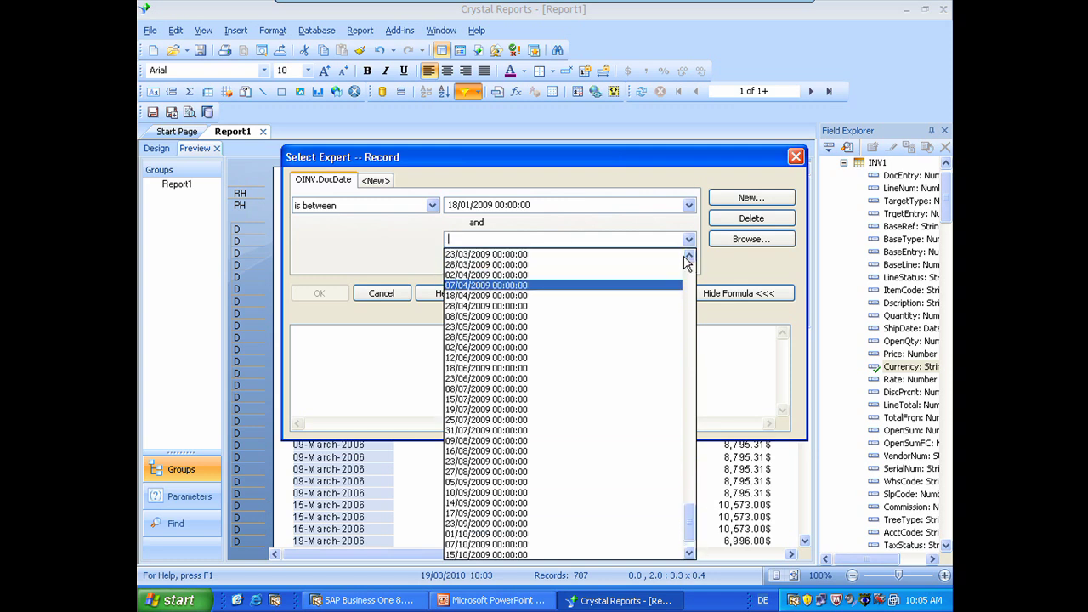
{"action": "left_click", "coordinate": [646, 255]}
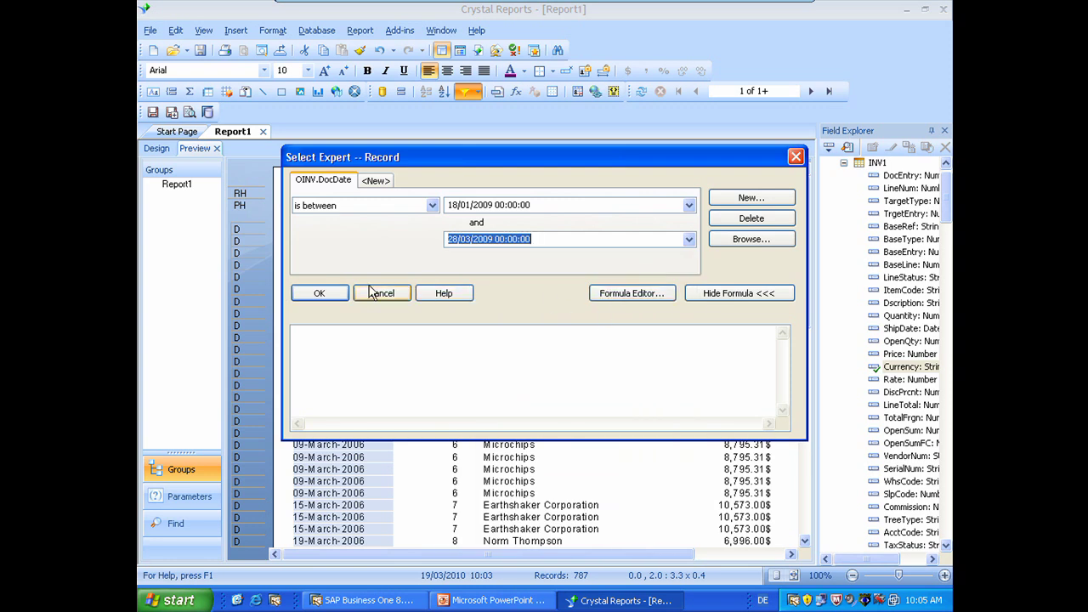
{"action": "left_click", "coordinate": [320, 294]}
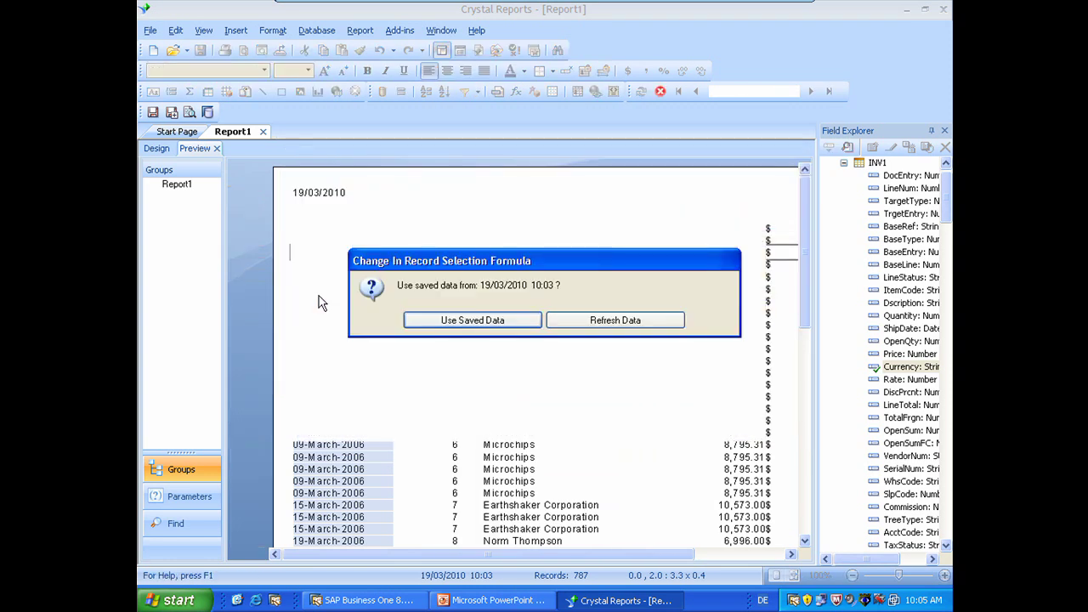
{"action": "left_click", "coordinate": [629, 321]}
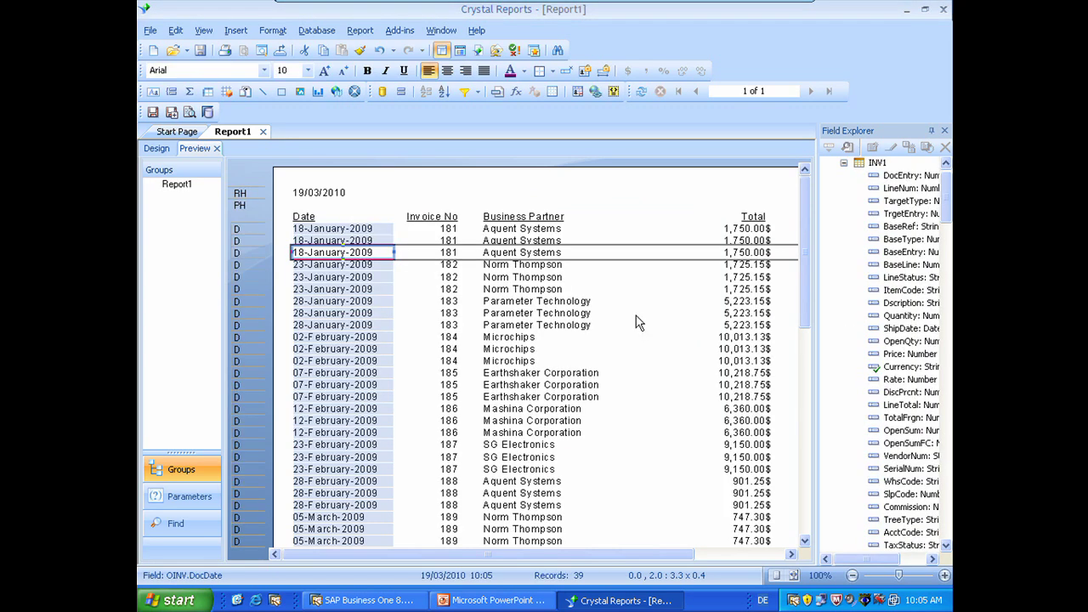
Step: Insert a group on OINV.CardName so invoices fall under each business partner
{"action": "left_click", "coordinate": [672, 300]}
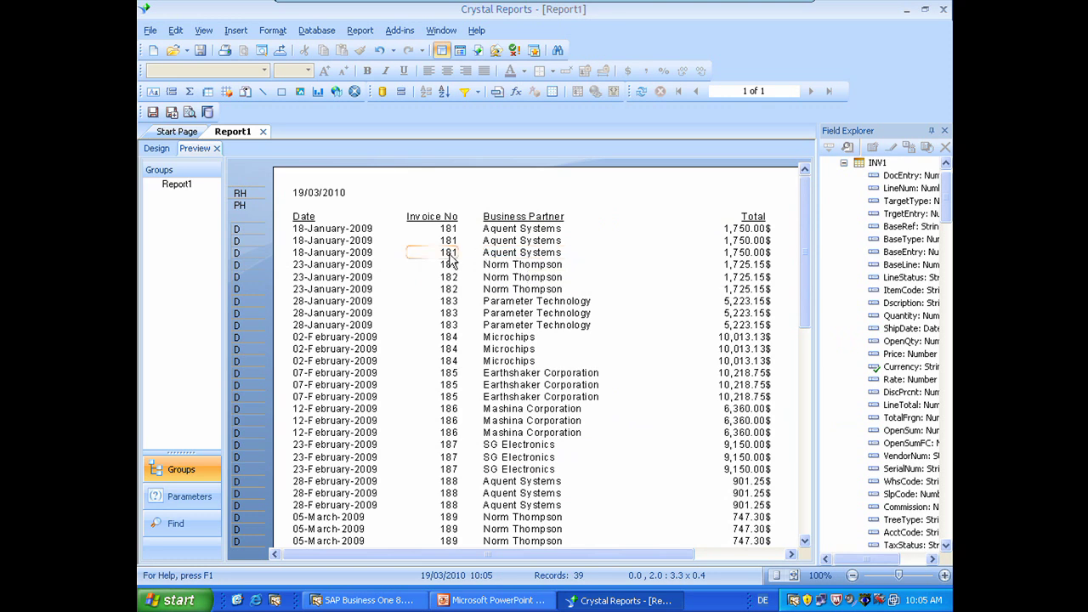
{"action": "left_click", "coordinate": [171, 92]}
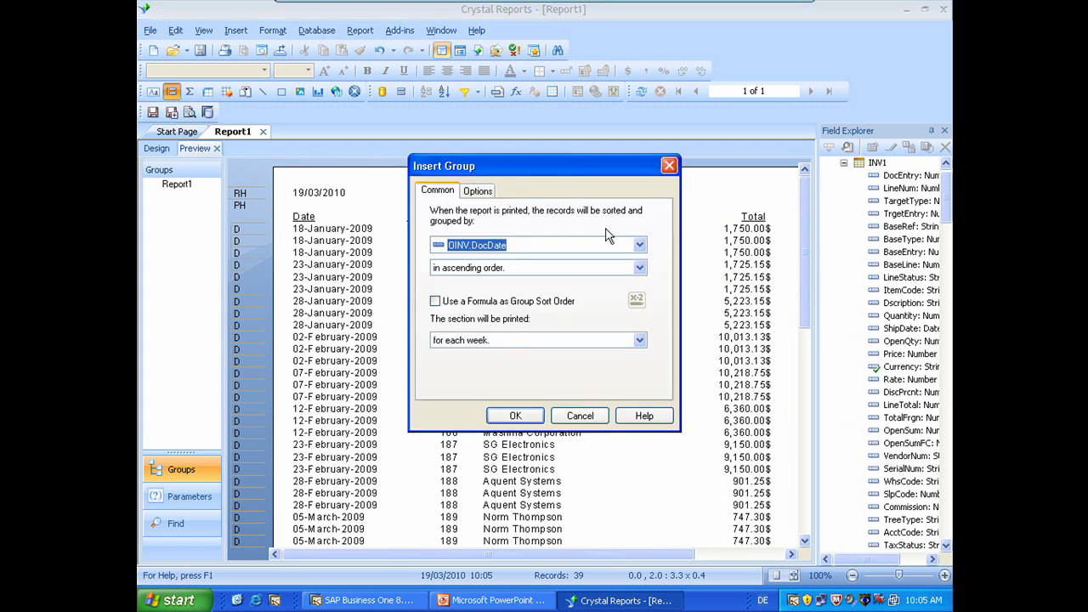
{"action": "left_click", "coordinate": [641, 246]}
{"action": "left_click", "coordinate": [627, 291]}
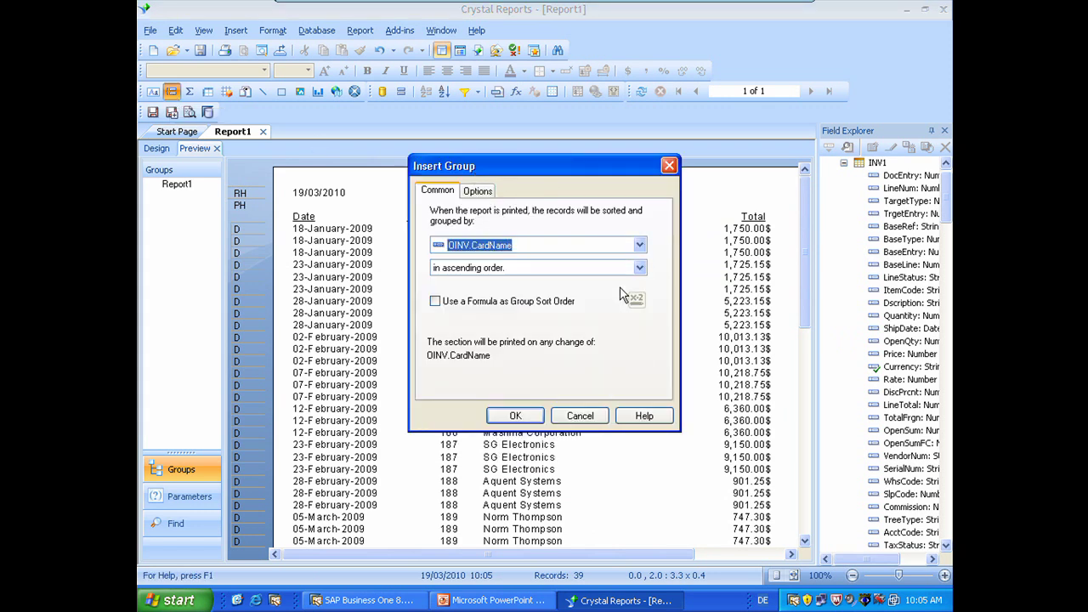
{"action": "left_click", "coordinate": [517, 415]}
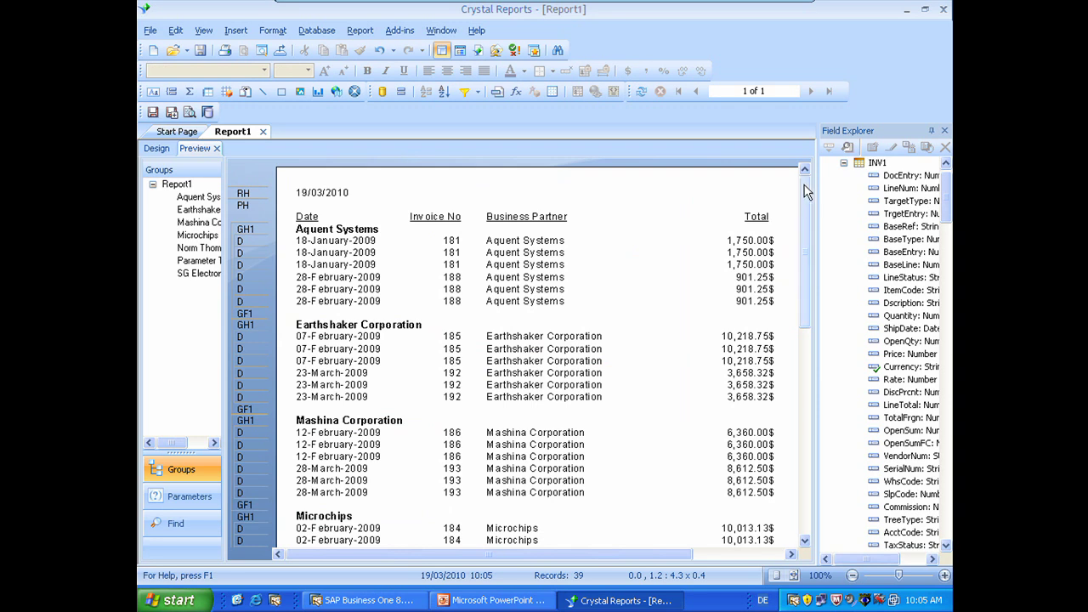
{"action": "left_click_drag", "start_coordinate": [806, 202], "coordinate": [807, 174]}
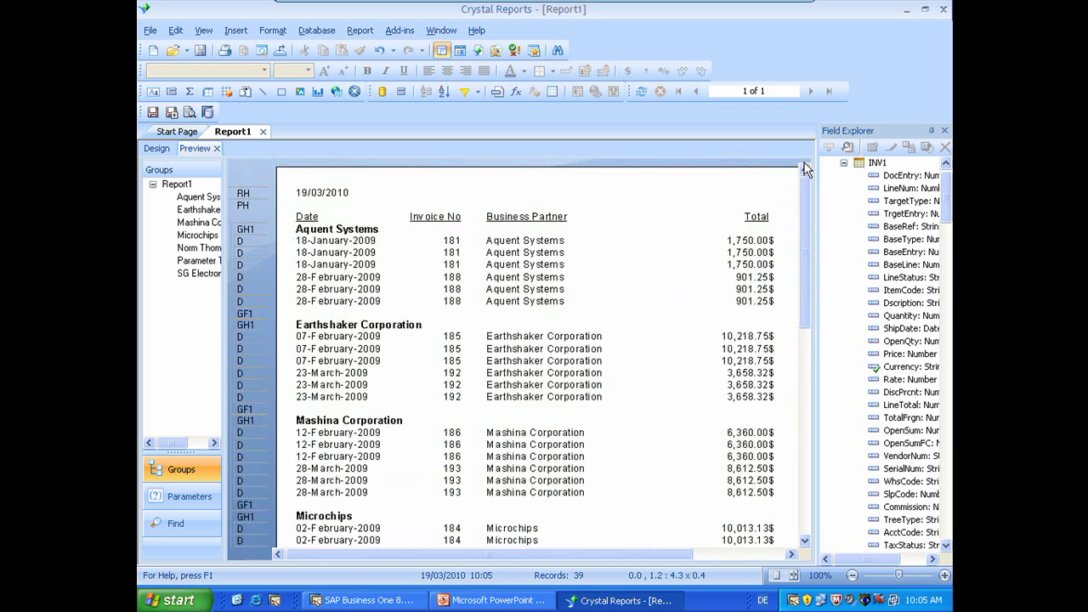
Step: Save the invoice report to the Desktop as Q1 2009.rpt
{"action": "left_click", "coordinate": [199, 50]}
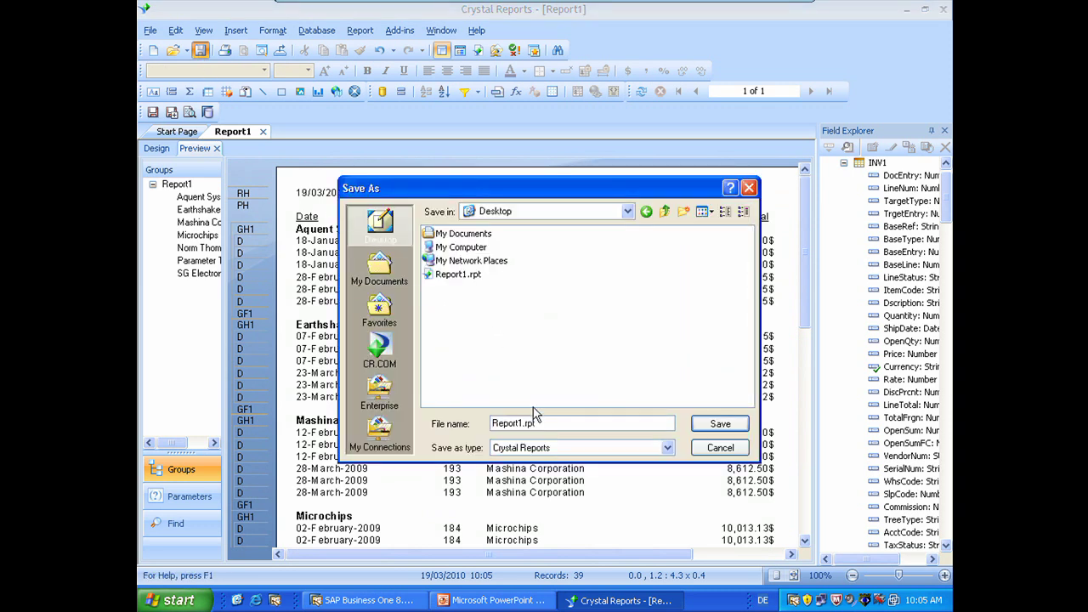
{"action": "left_click_drag", "start_coordinate": [547, 424], "coordinate": [418, 472]}
{"action": "key", "text": "Delete"}
{"action": "type", "text": "Q1 2009"}
{"action": "left_click", "coordinate": [719, 426]}
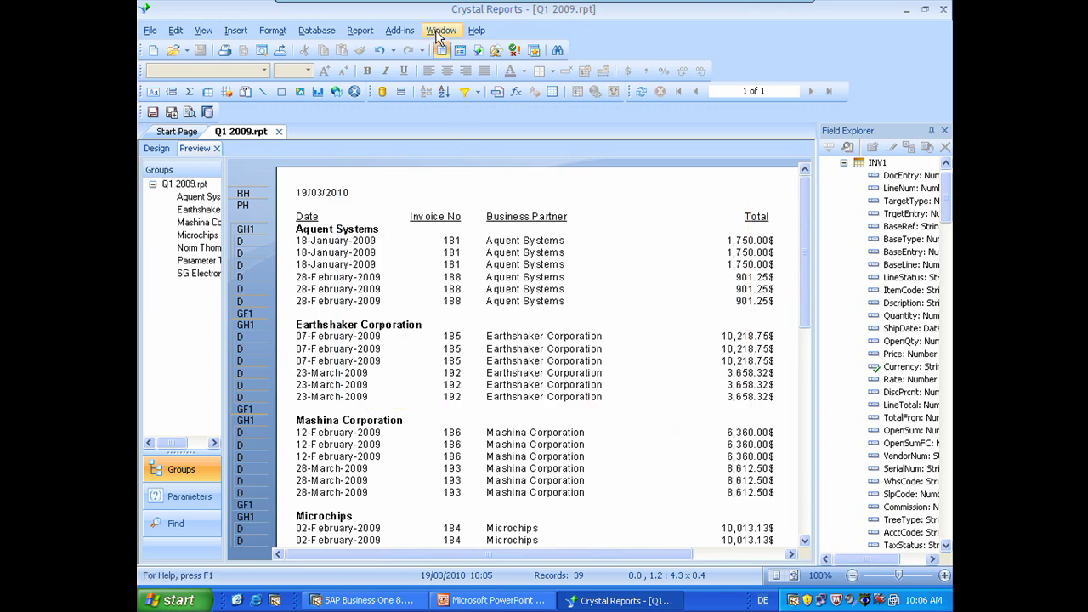
{"action": "left_click", "coordinate": [400, 30]}
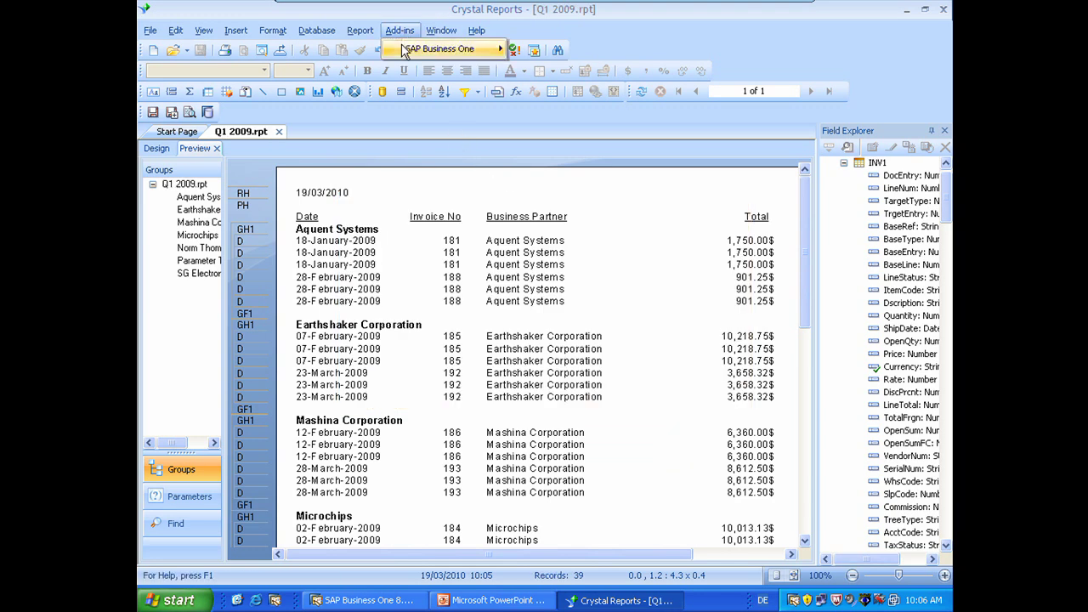
{"action": "mouse_move", "coordinate": [405, 51]}
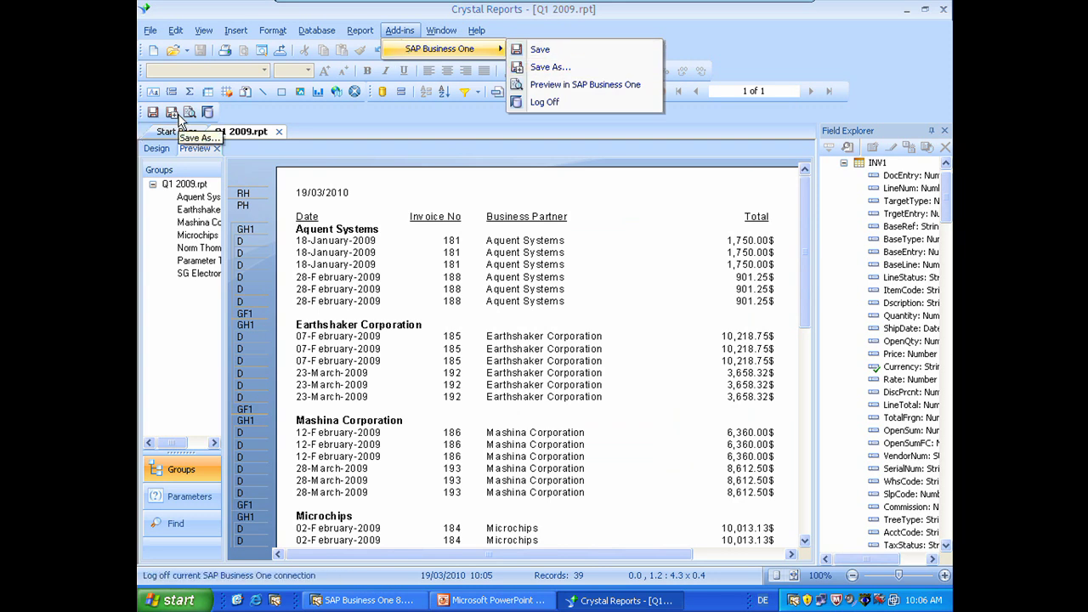
Step: Connect to the SAP Business One server and log on to the company database with the account password
{"action": "left_click", "coordinate": [586, 69]}
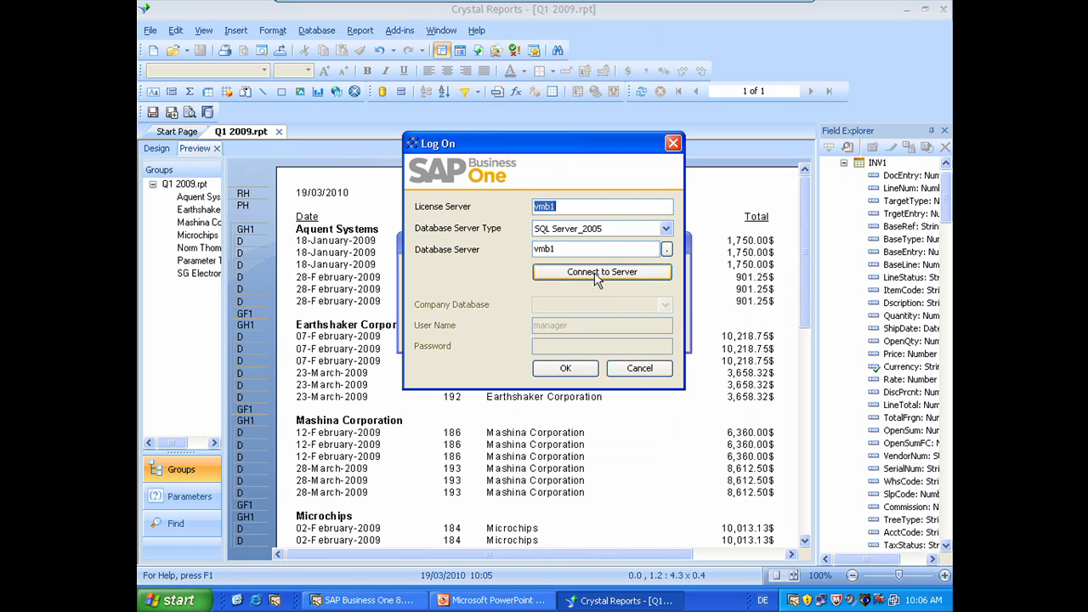
{"action": "left_click", "coordinate": [598, 274]}
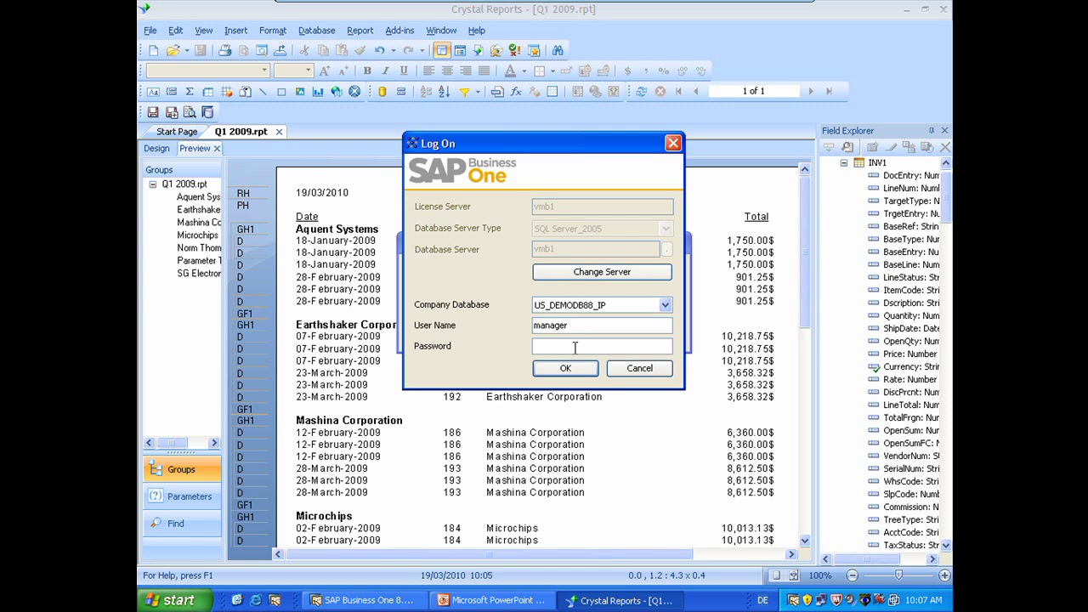
{"action": "left_click", "coordinate": [575, 347]}
{"action": "type", "text": "***"}
{"action": "left_click", "coordinate": [568, 370]}
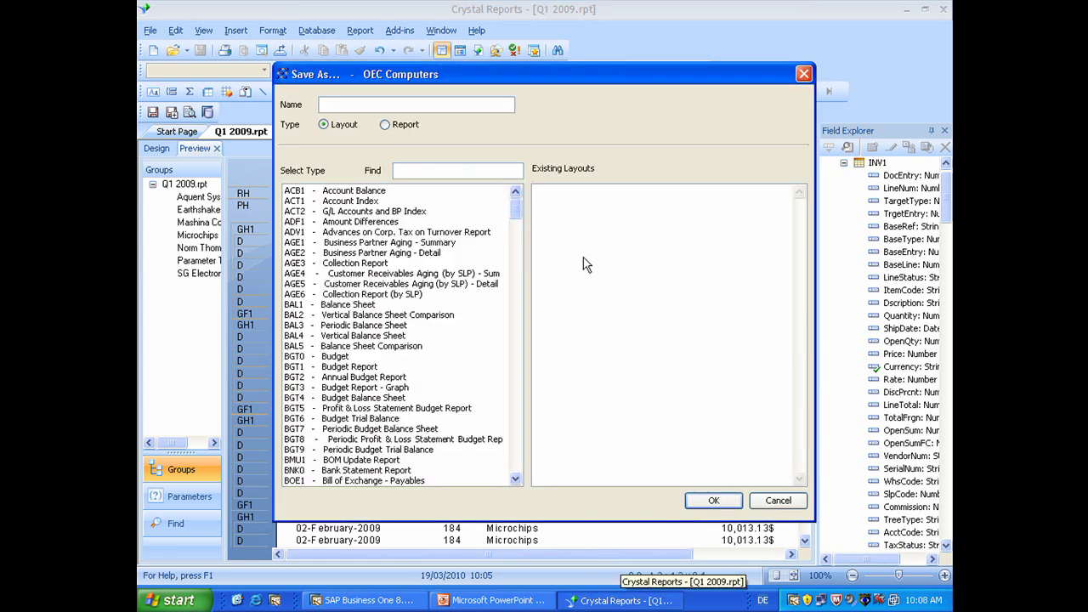
Step: Store it in the company as a report named Q1 2009 and acknowledge the success message
{"action": "left_click", "coordinate": [387, 126]}
{"action": "left_click", "coordinate": [371, 103]}
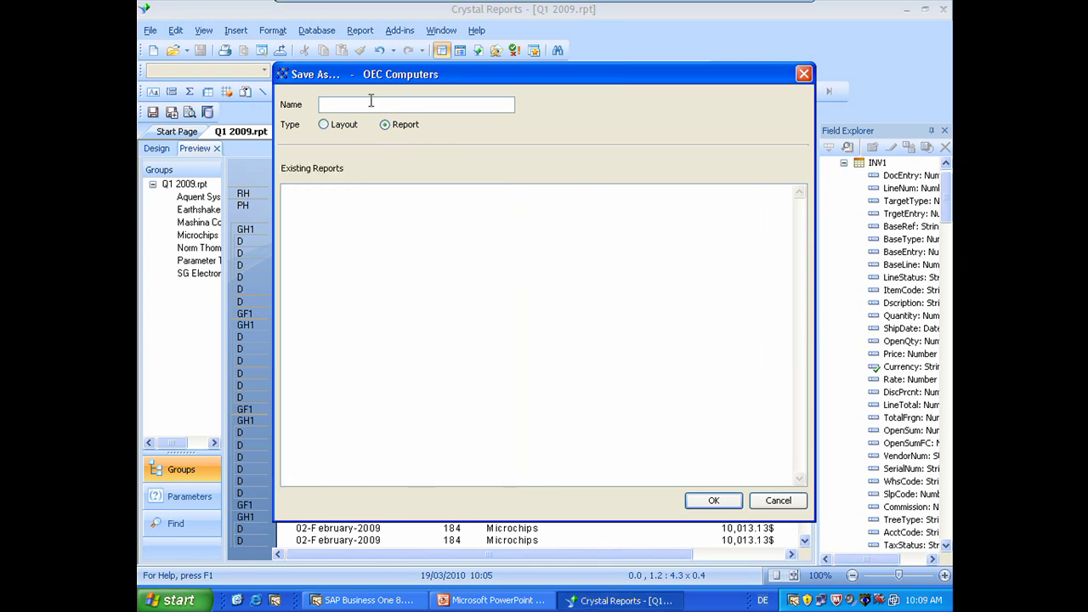
{"action": "type", "text": "Q1 2009"}
{"action": "left_click", "coordinate": [715, 500]}
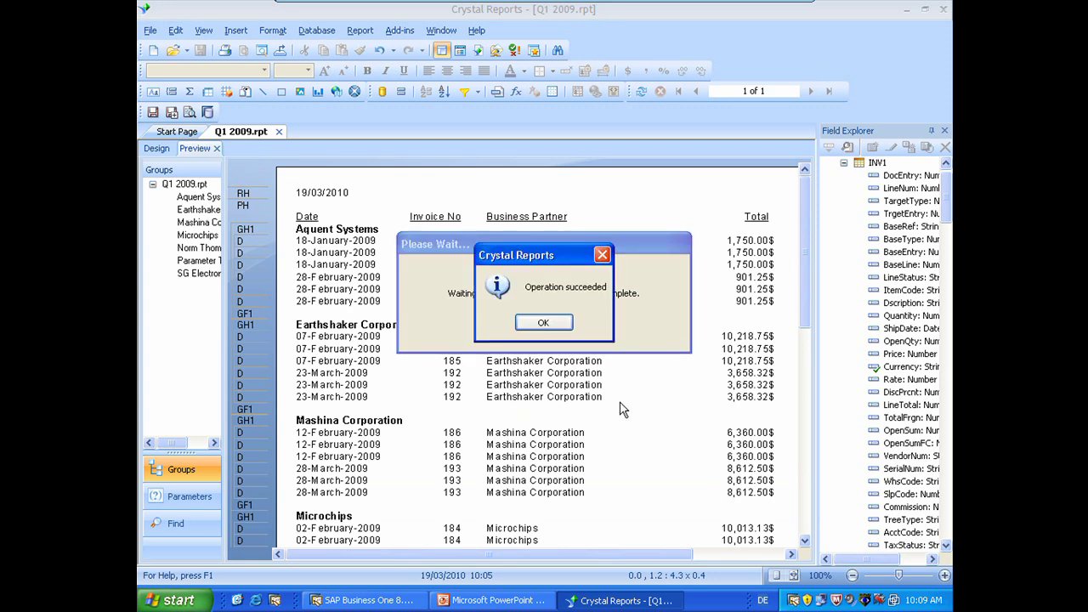
{"action": "left_click", "coordinate": [541, 330]}
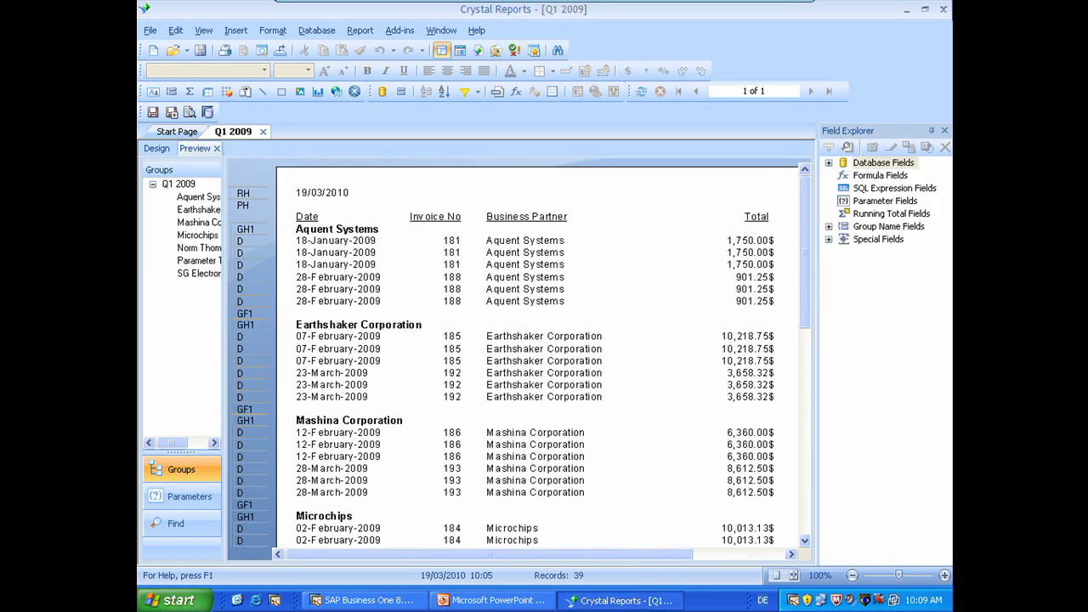
Step: In SAP Business One, open Administration > Setup > General > Report and Layout Manager
{"action": "left_click", "coordinate": [359, 602]}
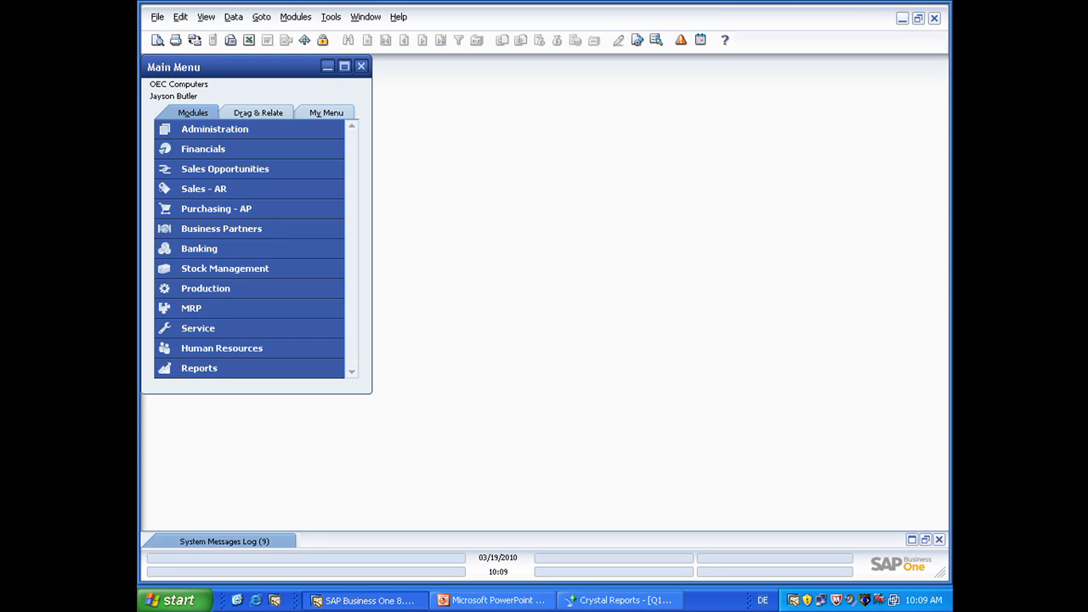
{"action": "left_click", "coordinate": [198, 131]}
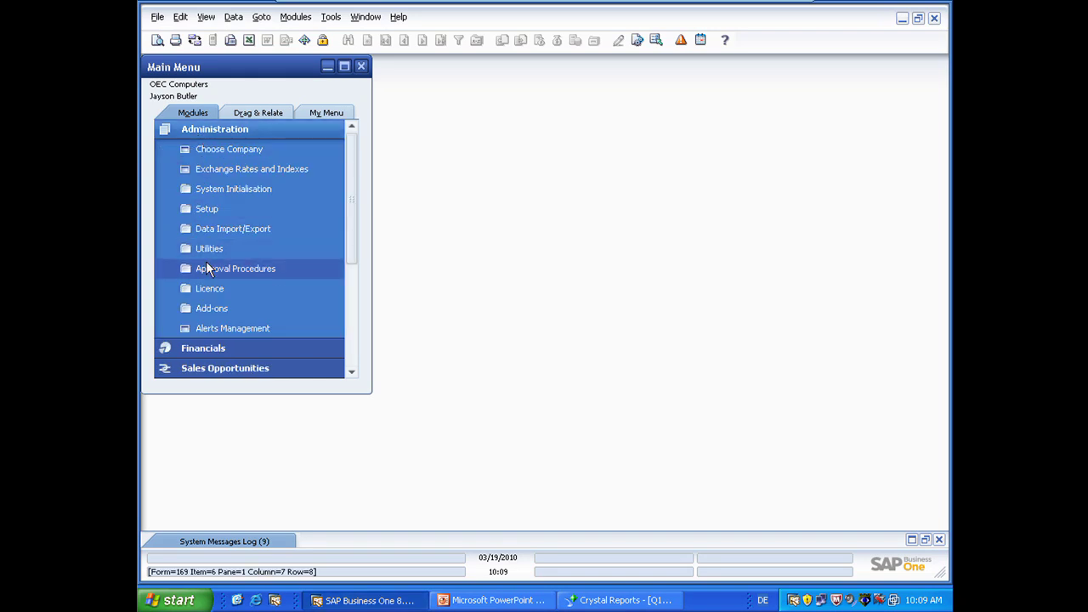
{"action": "left_click", "coordinate": [204, 209]}
{"action": "left_click", "coordinate": [204, 226]}
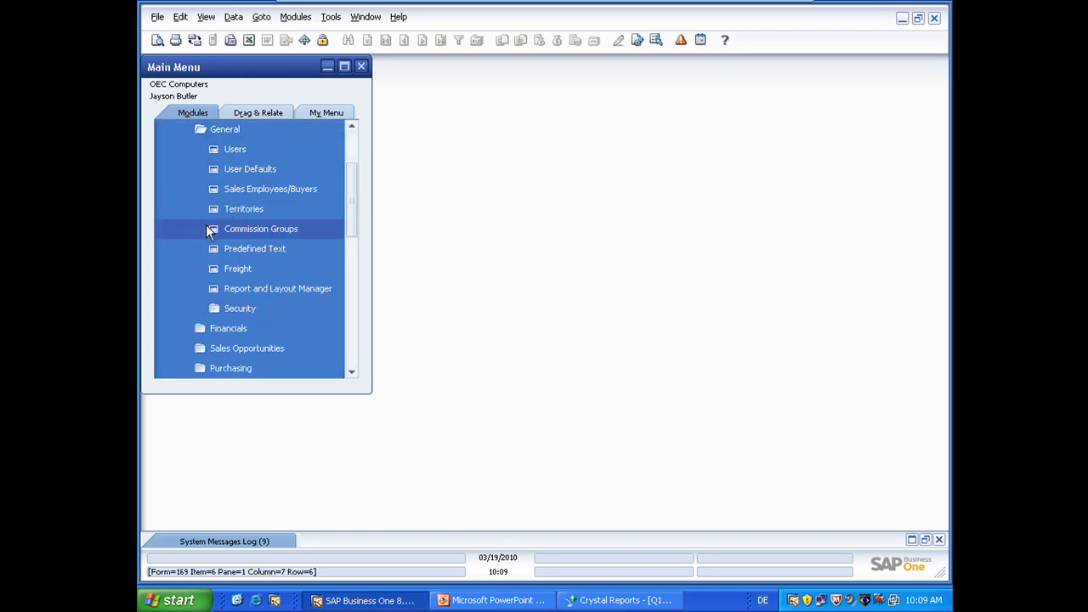
{"action": "left_click", "coordinate": [234, 287]}
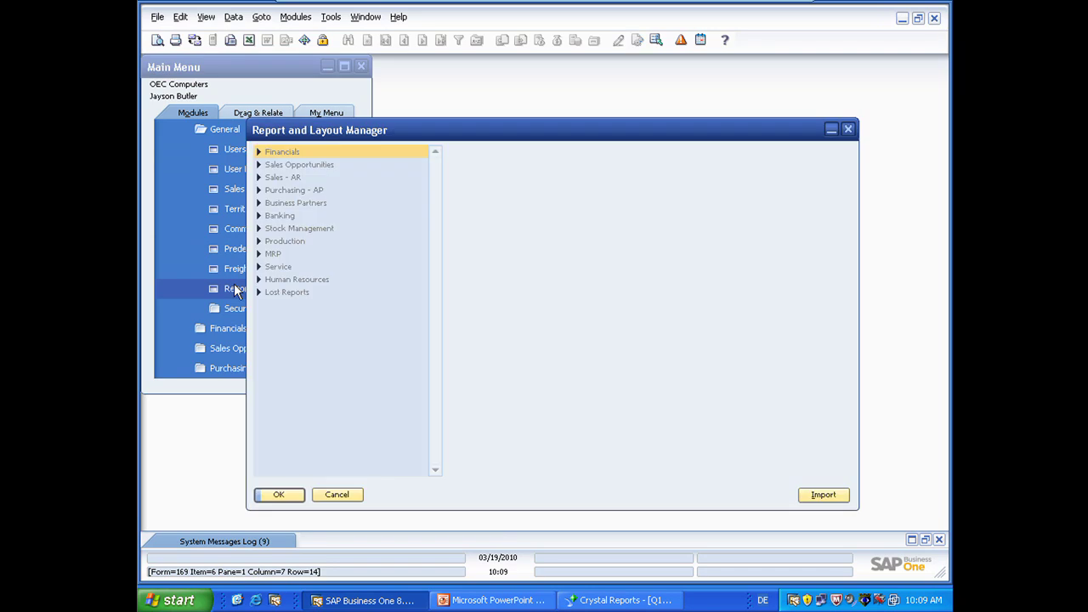
Step: Move report Q1 2009 from Lost Reports to the Sales - AR > Sales Reports menu location
{"action": "left_click", "coordinate": [259, 292]}
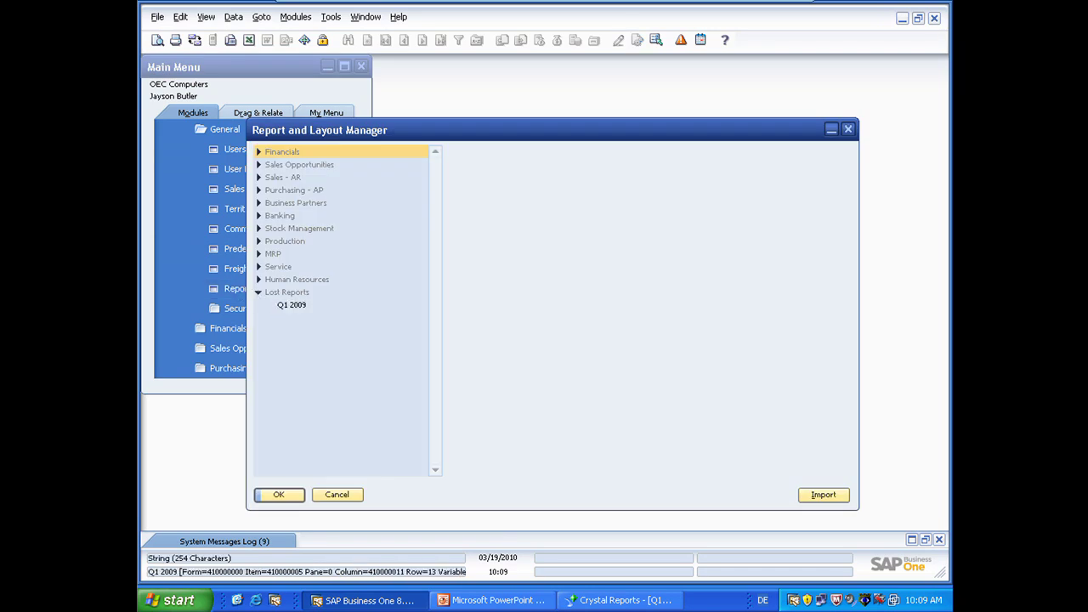
{"action": "left_click", "coordinate": [296, 308]}
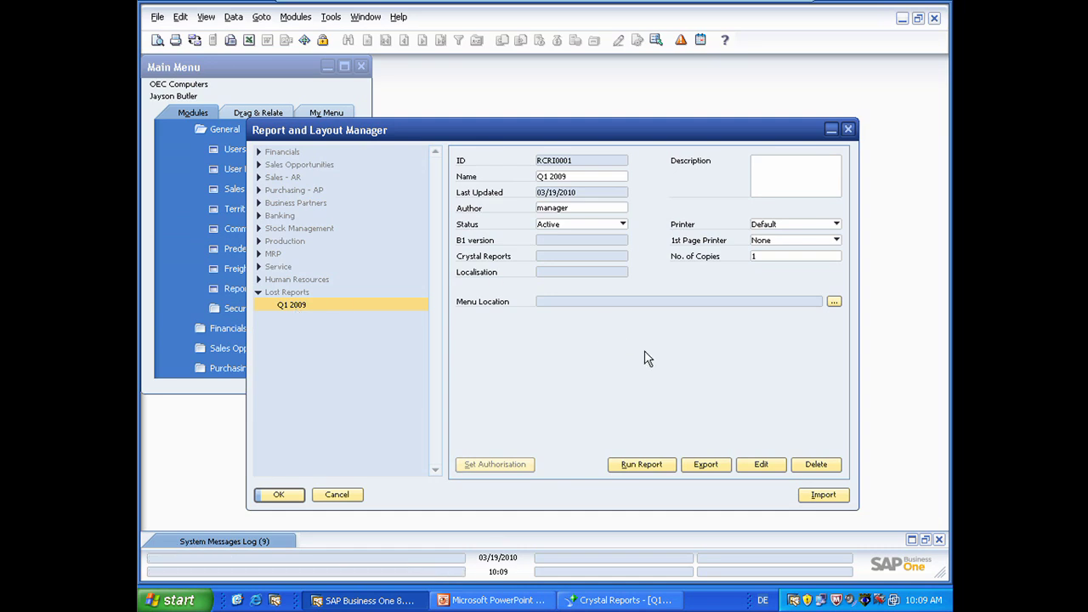
{"action": "left_click", "coordinate": [834, 302]}
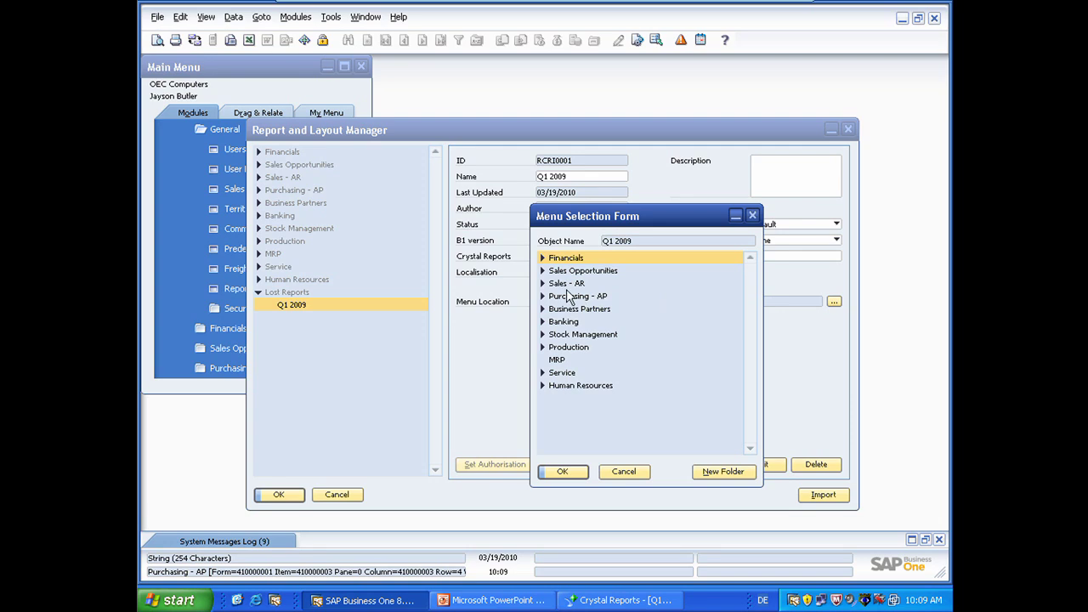
{"action": "left_click", "coordinate": [543, 283]}
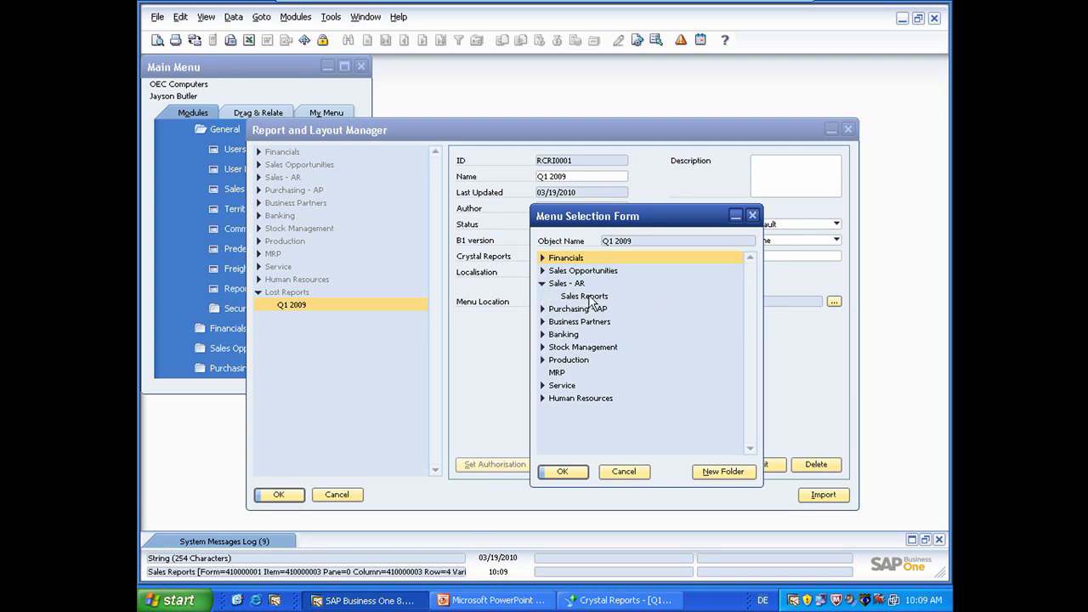
{"action": "left_click", "coordinate": [586, 296]}
{"action": "left_click", "coordinate": [562, 473]}
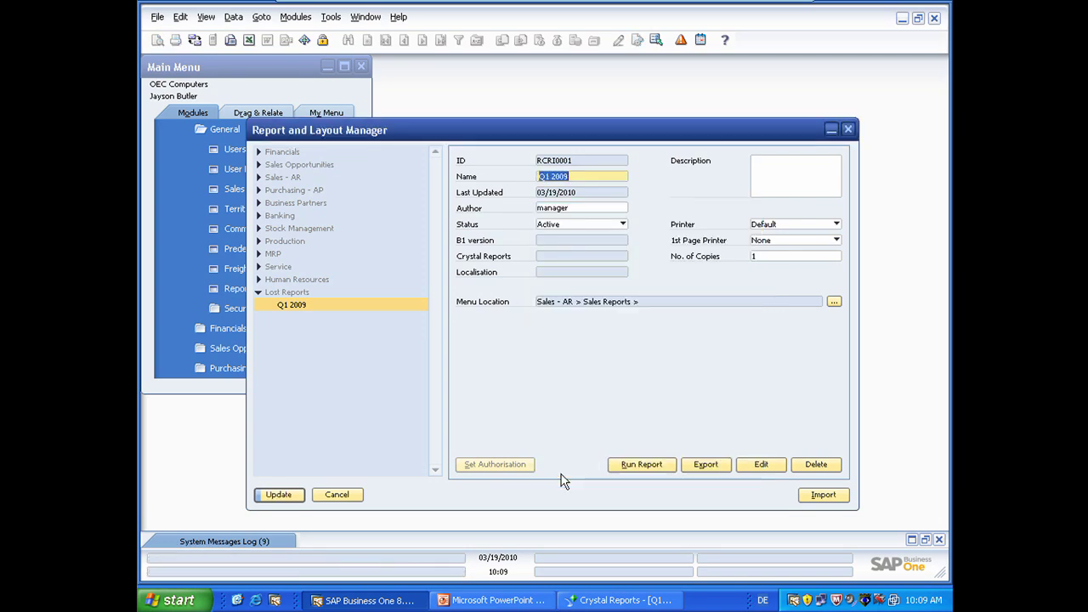
{"action": "left_click", "coordinate": [286, 495]}
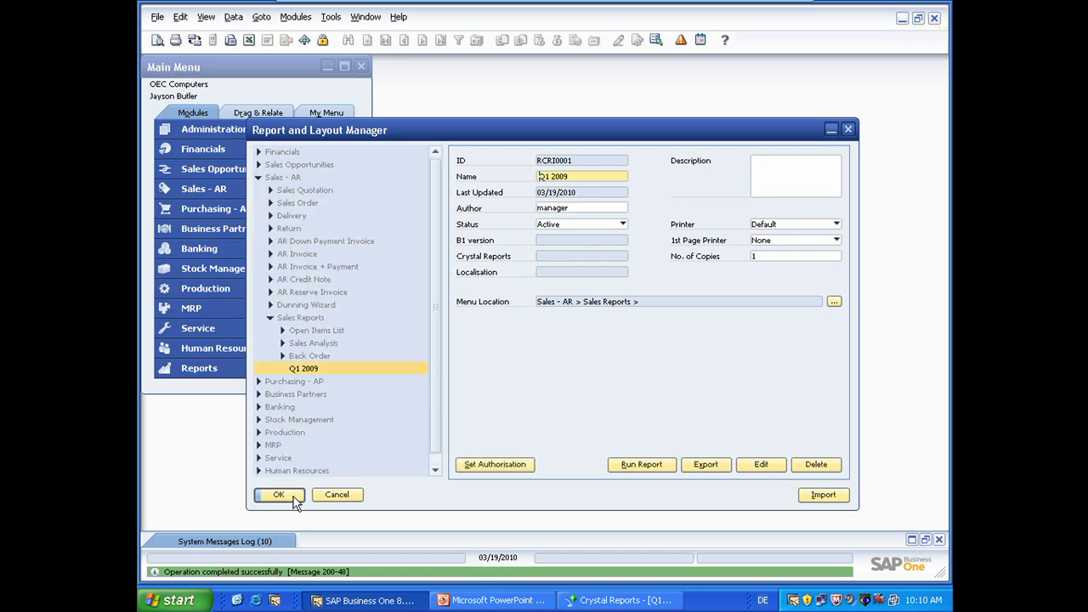
Step: Run Q1 2009 from Sales - AR > Sales Reports and view it at 100% zoom
{"action": "left_click", "coordinate": [293, 500]}
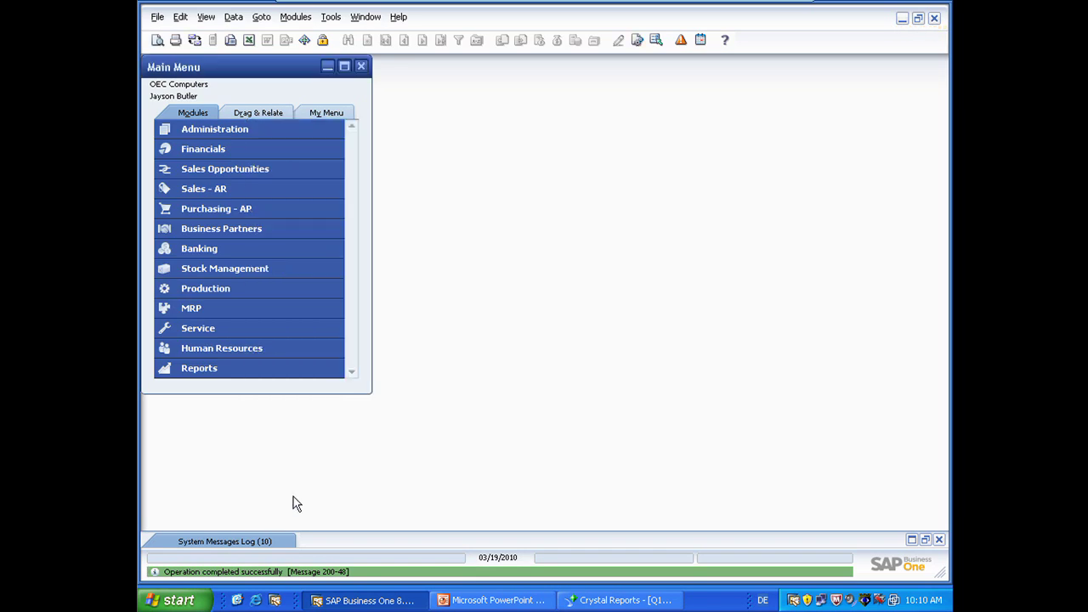
{"action": "left_click", "coordinate": [180, 189]}
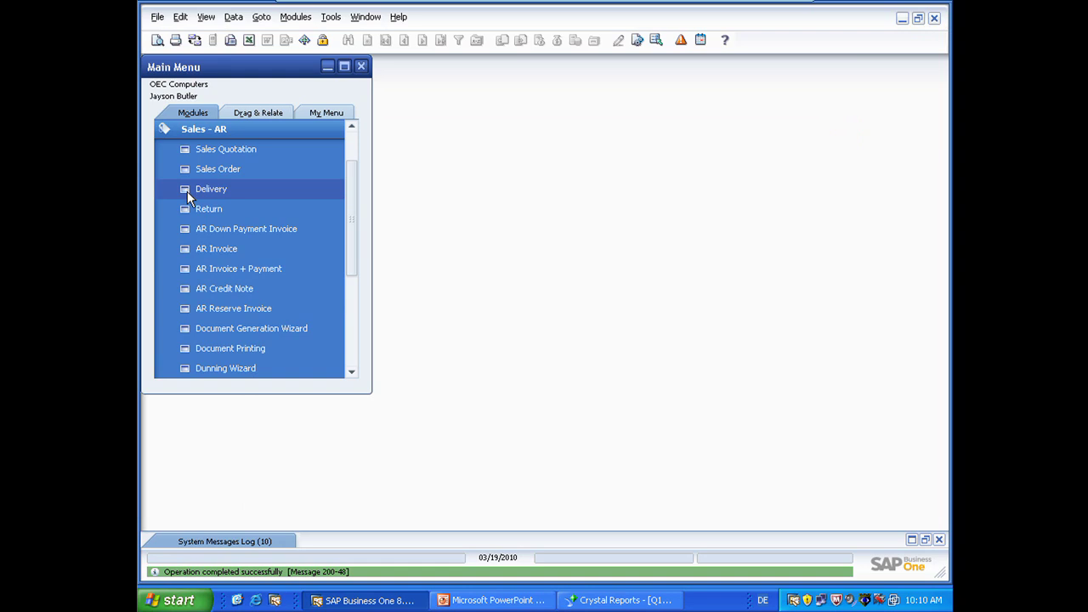
{"action": "left_click_drag", "start_coordinate": [348, 200], "coordinate": [349, 277]}
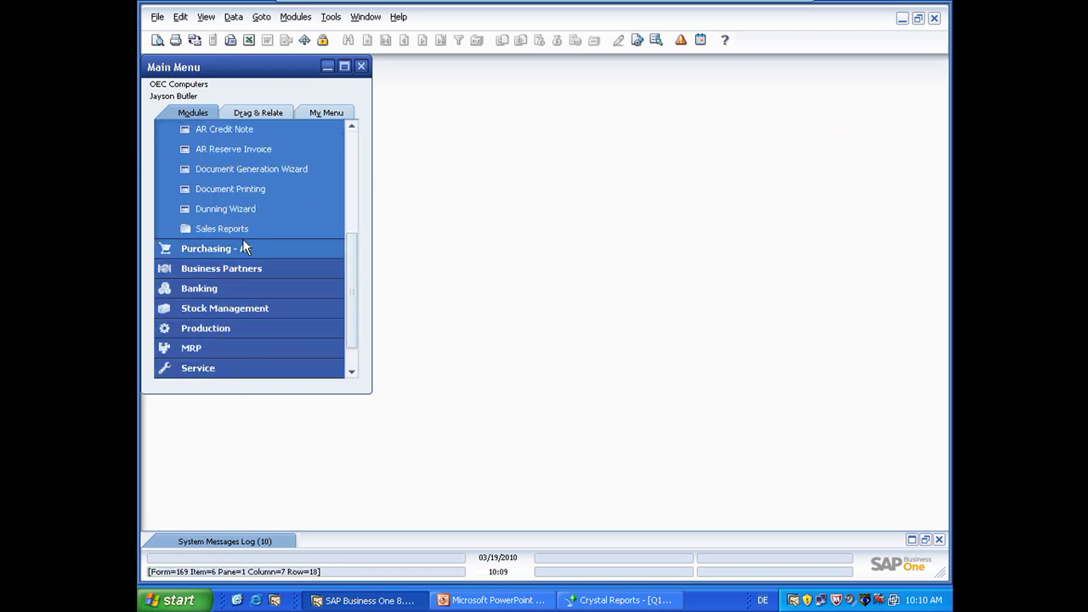
{"action": "left_click", "coordinate": [232, 232]}
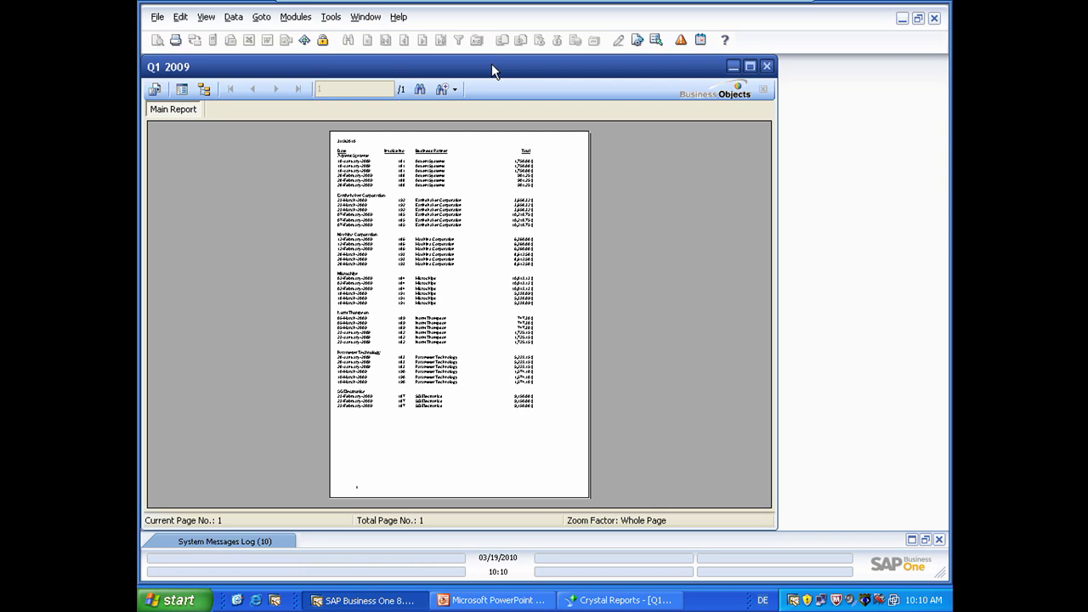
{"action": "left_click", "coordinate": [451, 92]}
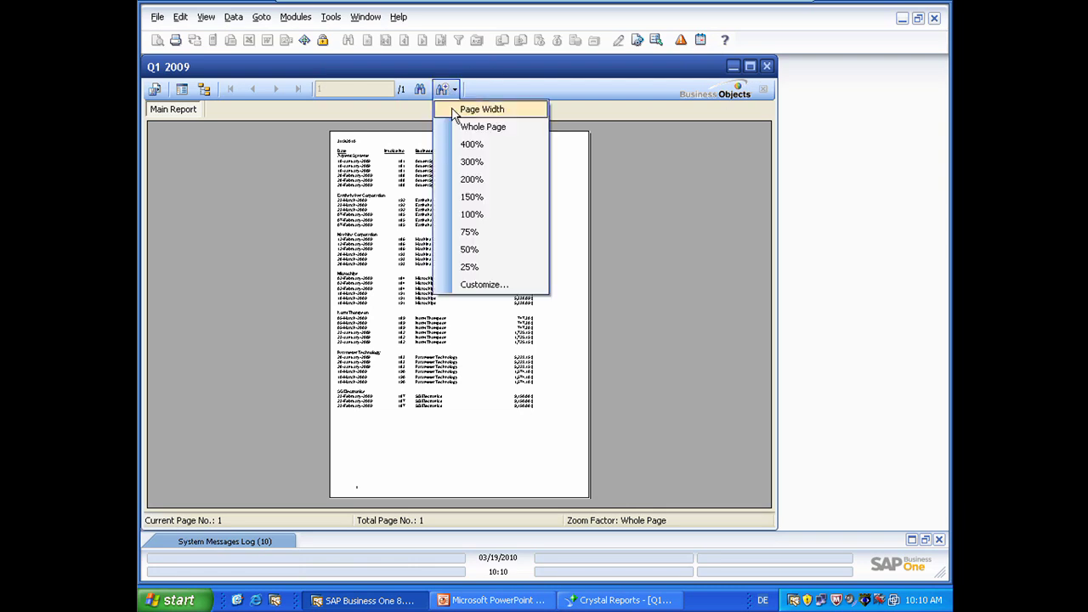
{"action": "left_click", "coordinate": [489, 214]}
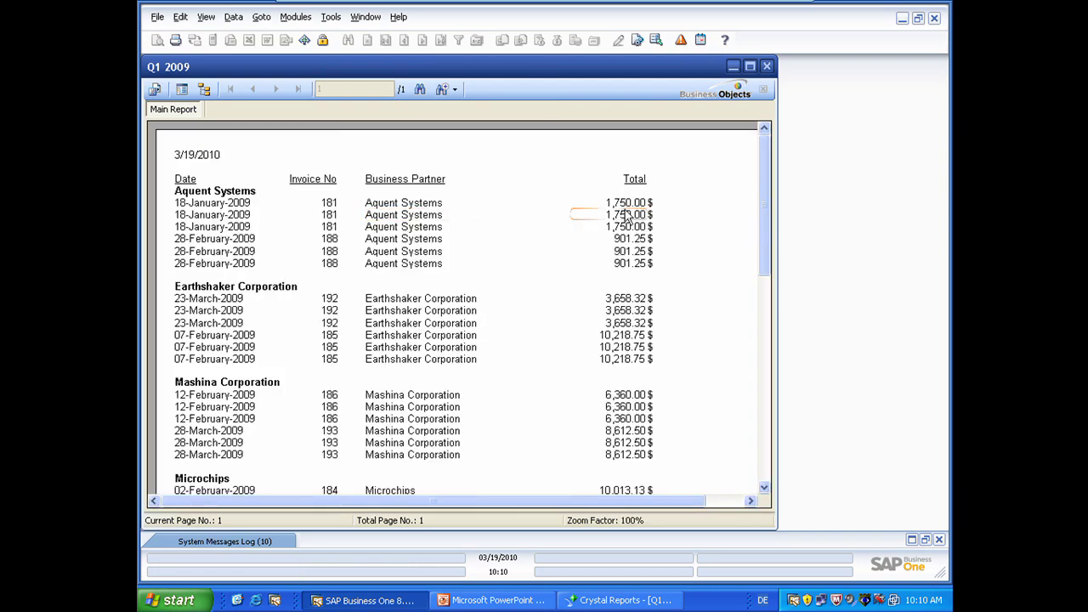